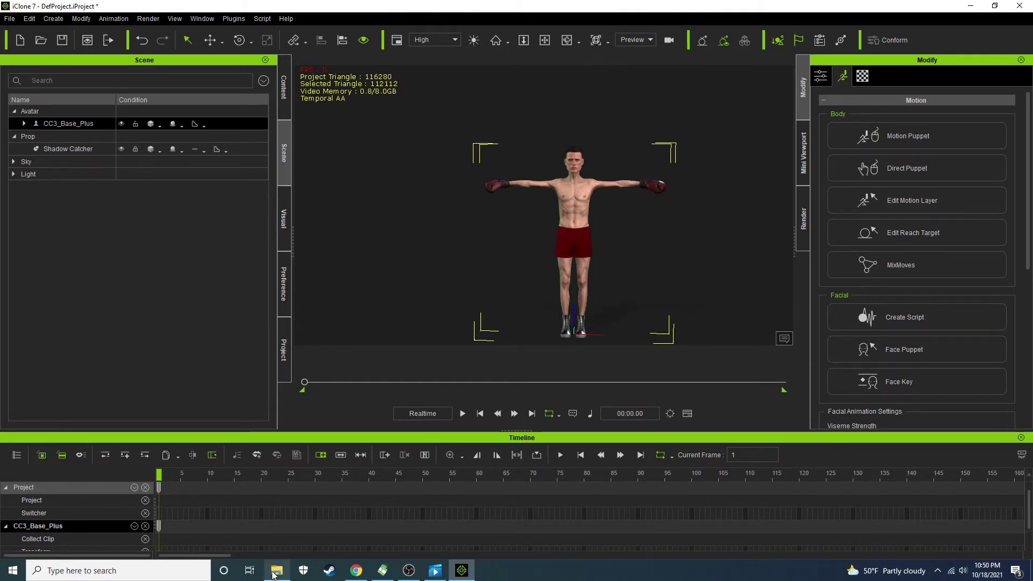
# - In File Explorer, browse TOSHIBA EXT (I:) > MixamoMotionsforIclone > Combat-fight
pyautogui.moveTo(275, 575)
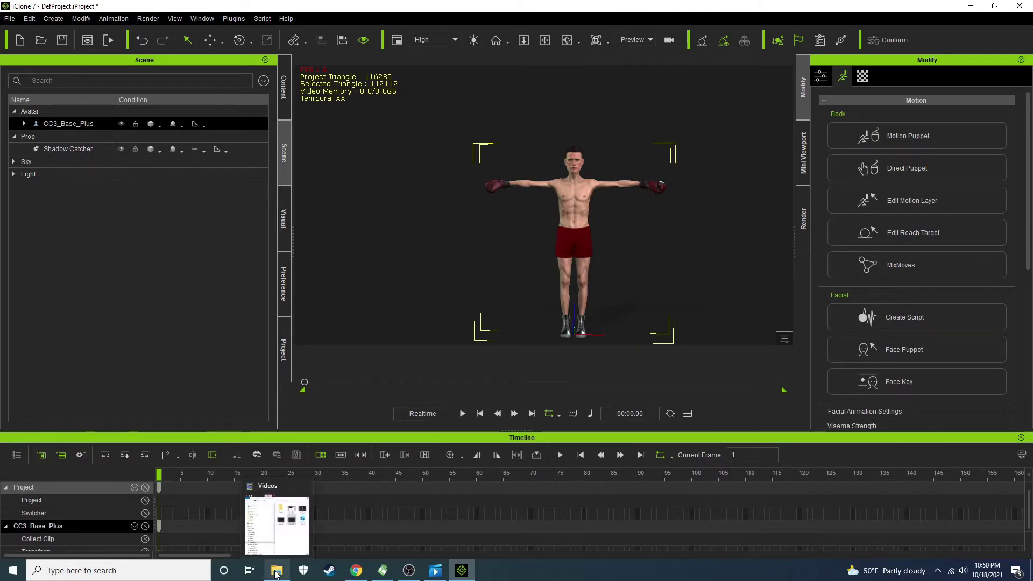
pyautogui.click(275, 572)
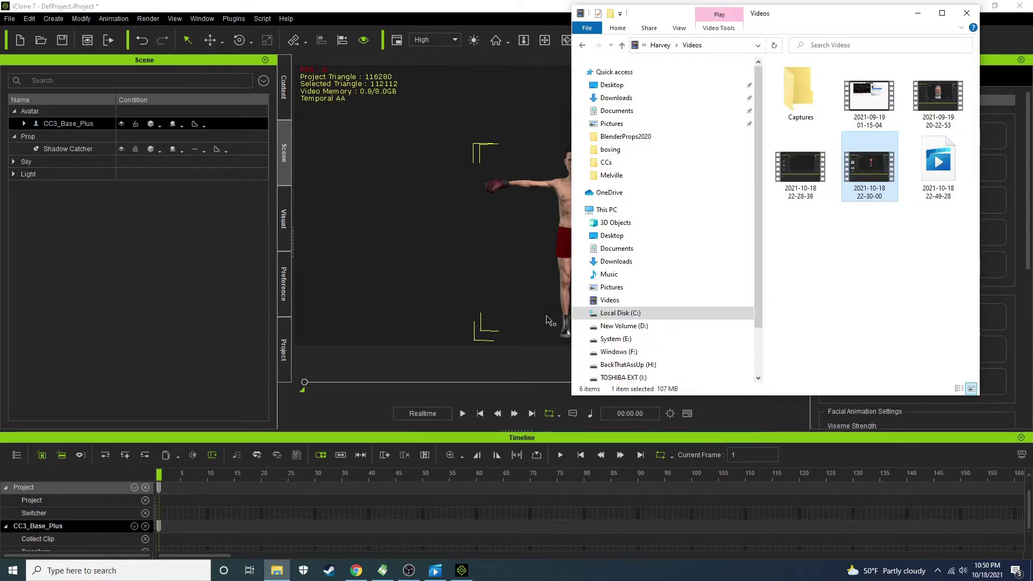
pyautogui.click(275, 573)
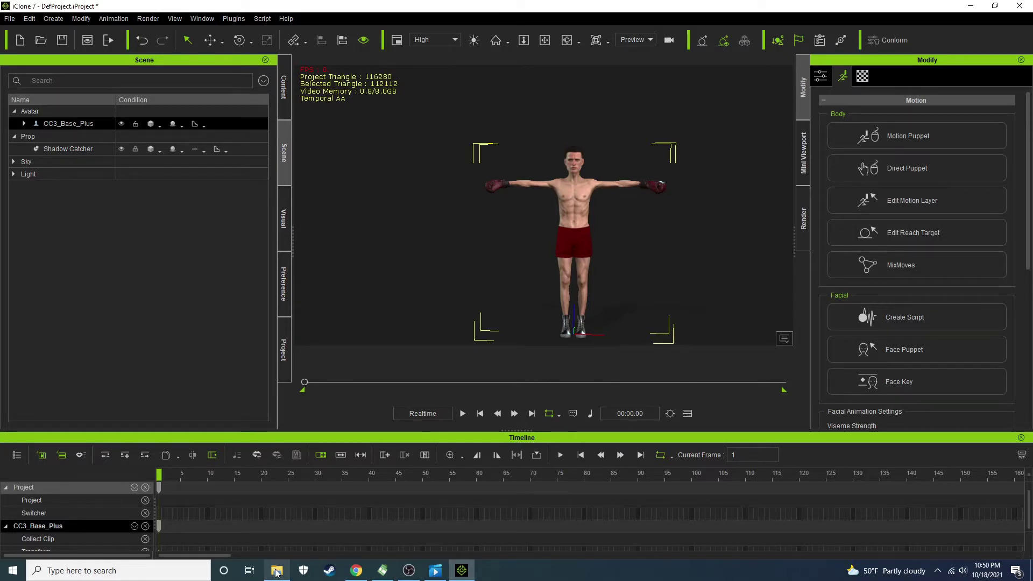
pyautogui.click(276, 572)
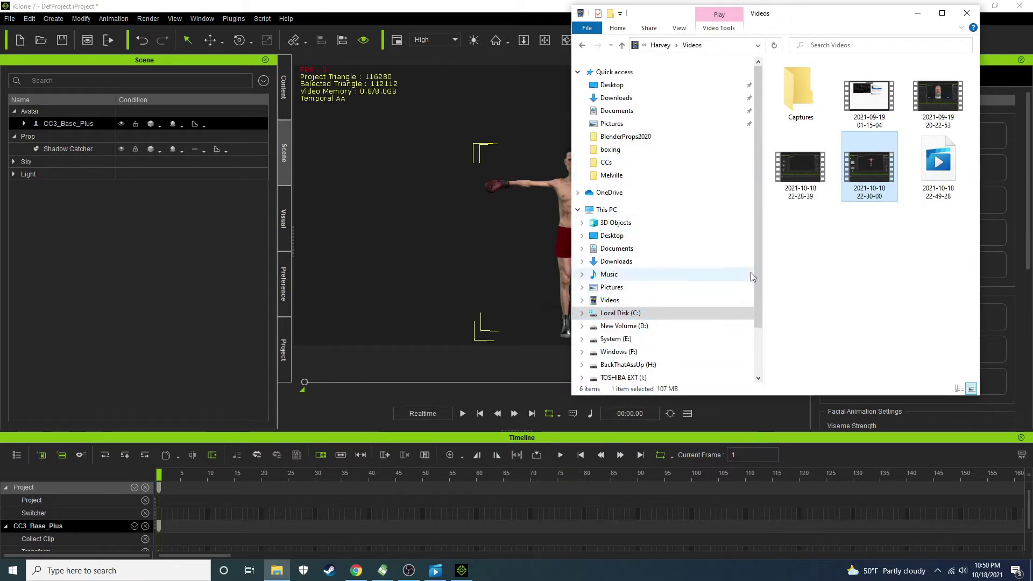
pyautogui.moveTo(757, 263); pyautogui.dragTo(758, 340)
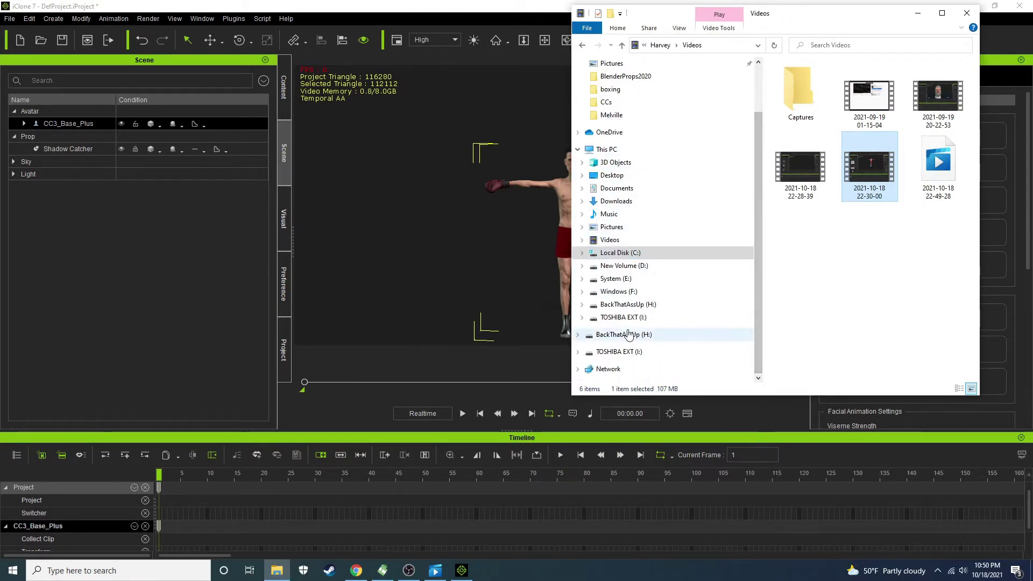
pyautogui.click(619, 317)
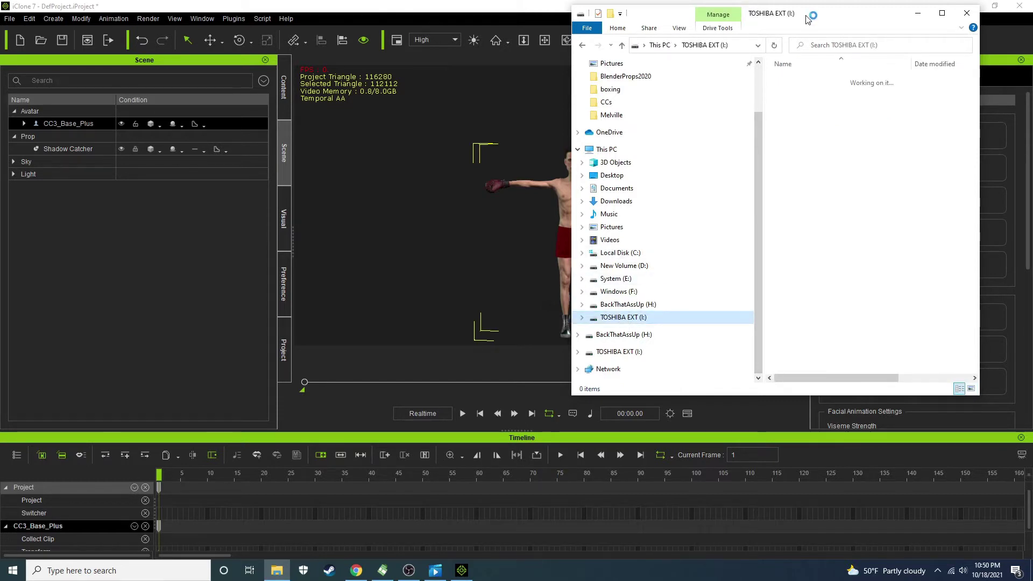
pyautogui.moveTo(829, 15); pyautogui.dragTo(269, 32)
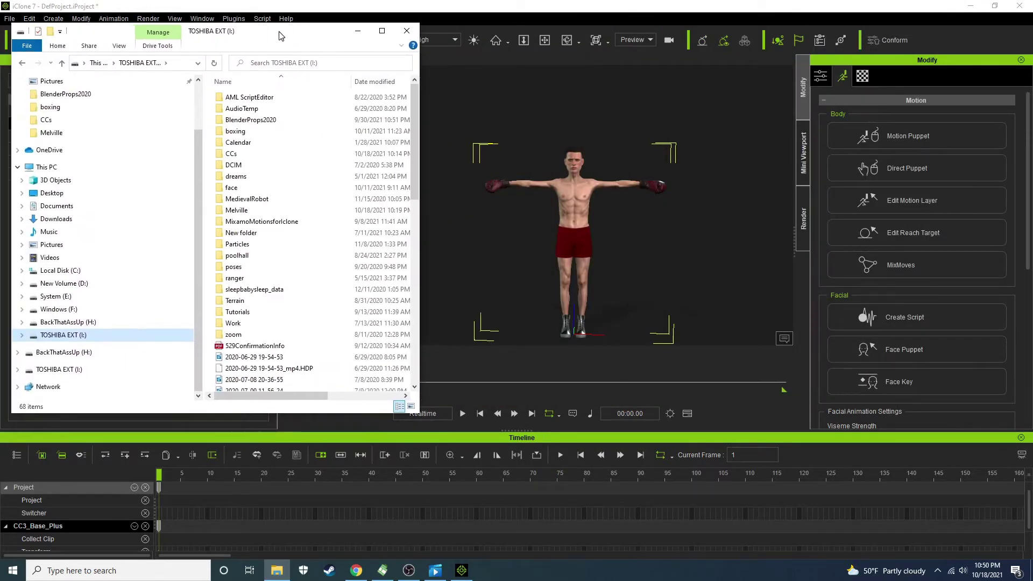
pyautogui.doubleClick(253, 221)
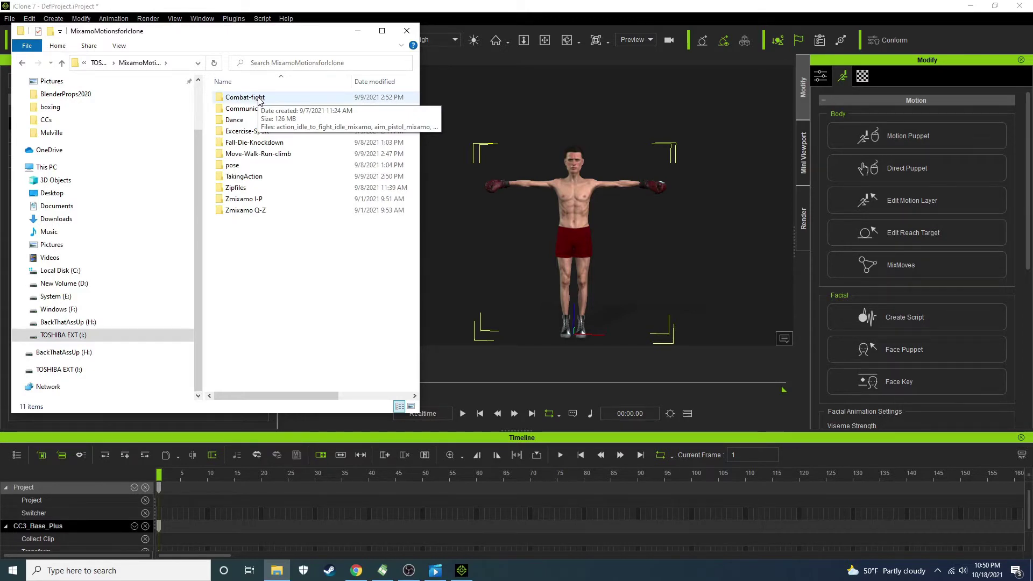
pyautogui.doubleClick(259, 98)
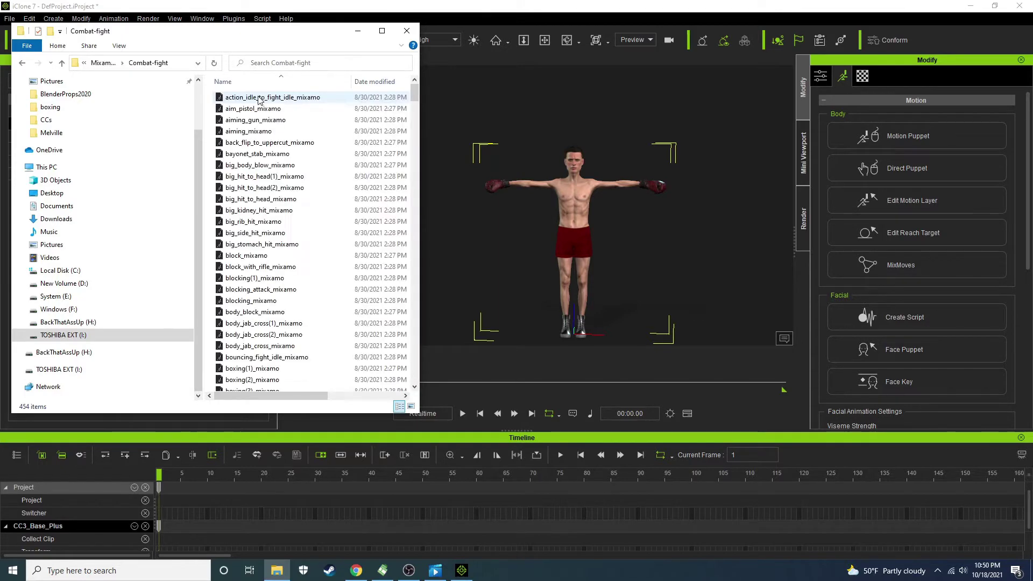
# - Drag the speedbag_mixamo motion onto the boxer in iClone
pyautogui.moveTo(415, 93); pyautogui.dragTo(419, 357)
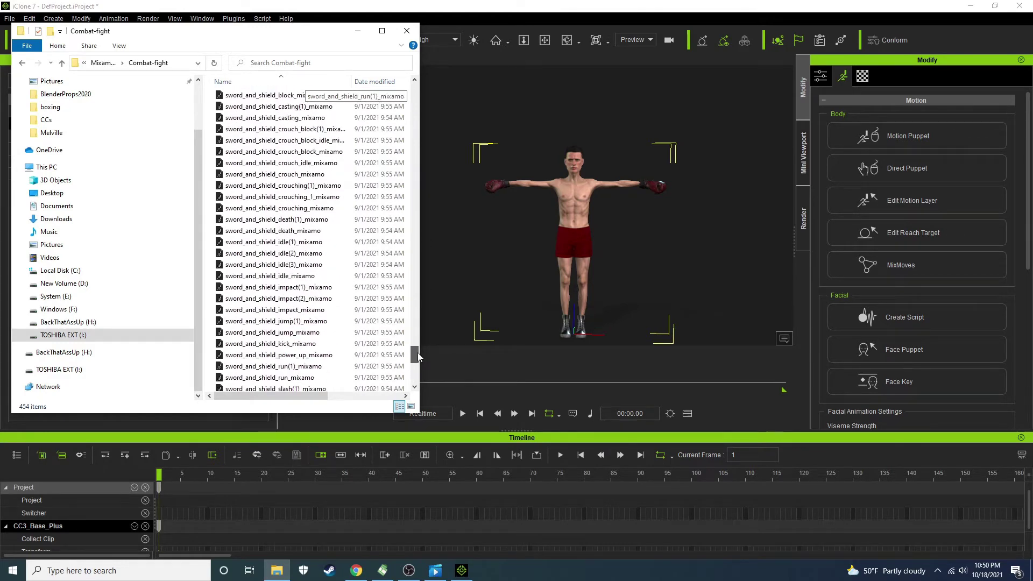
pyautogui.moveTo(419, 357); pyautogui.dragTo(418, 321)
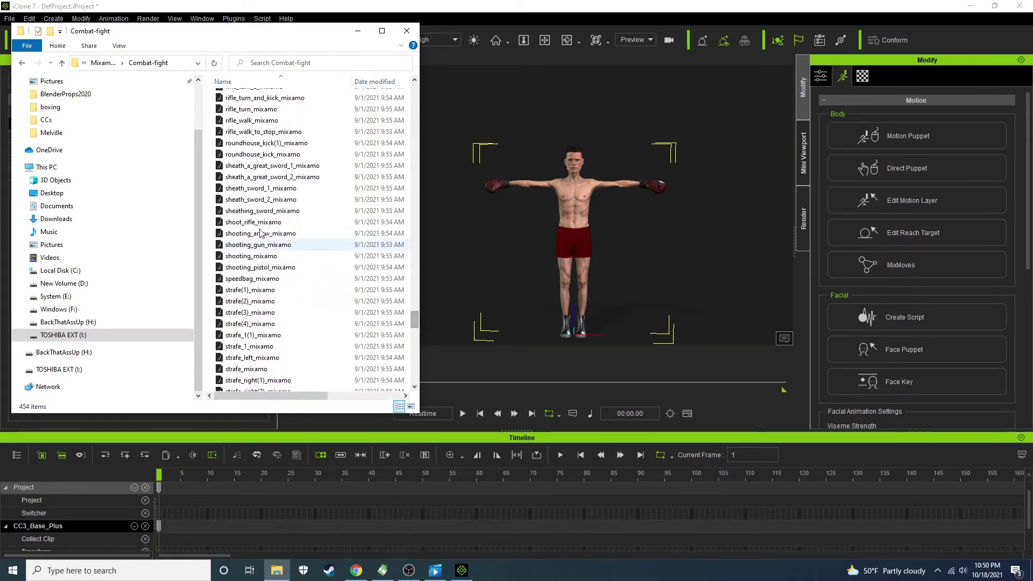
pyautogui.scroll(-1, 250, 200)
pyautogui.click(233, 251)
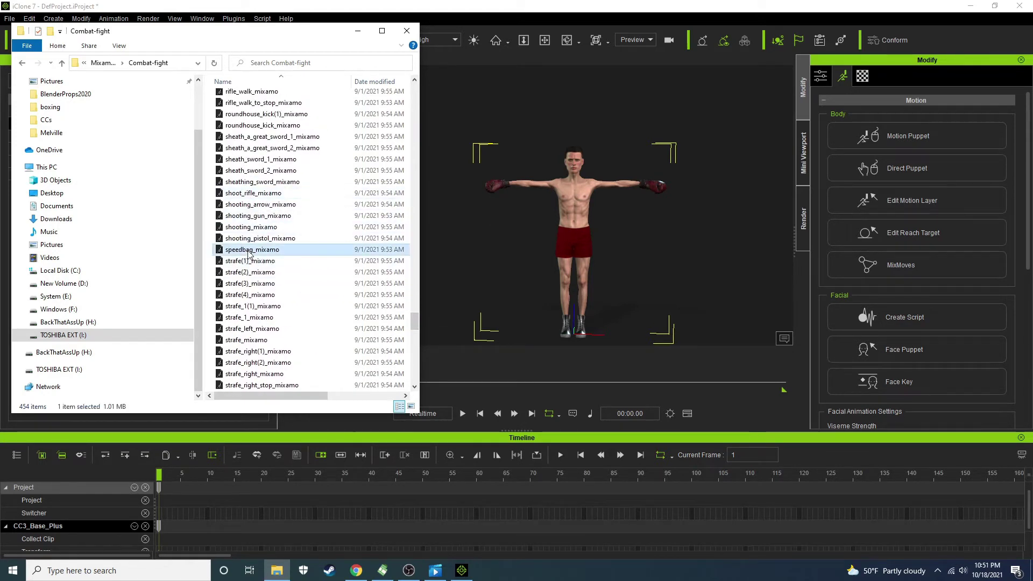
pyautogui.moveTo(234, 254); pyautogui.dragTo(573, 215)
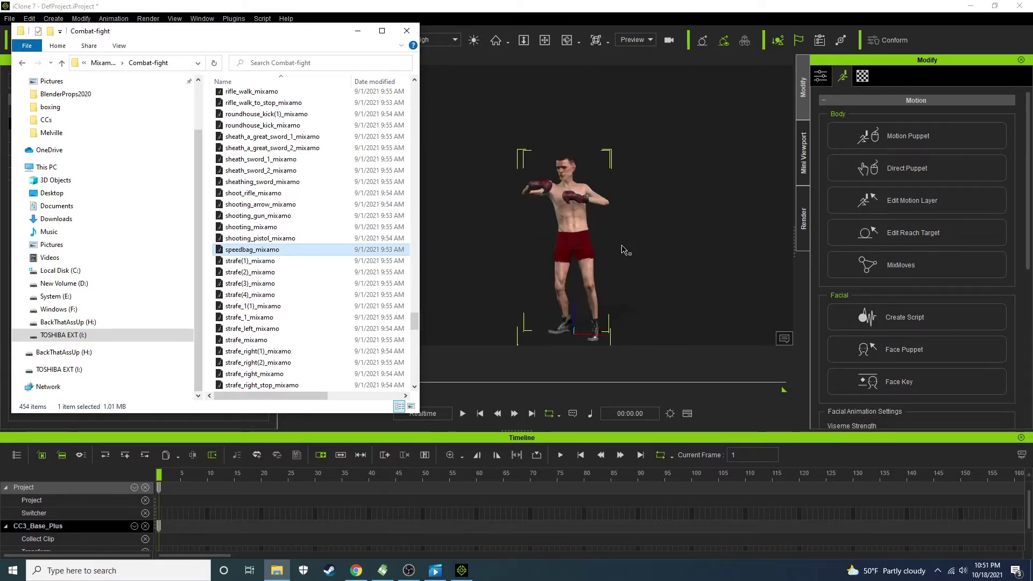
# - Play the boxer's speed-bag motion to preview it, then stop at frame 1
pyautogui.click(632, 201)
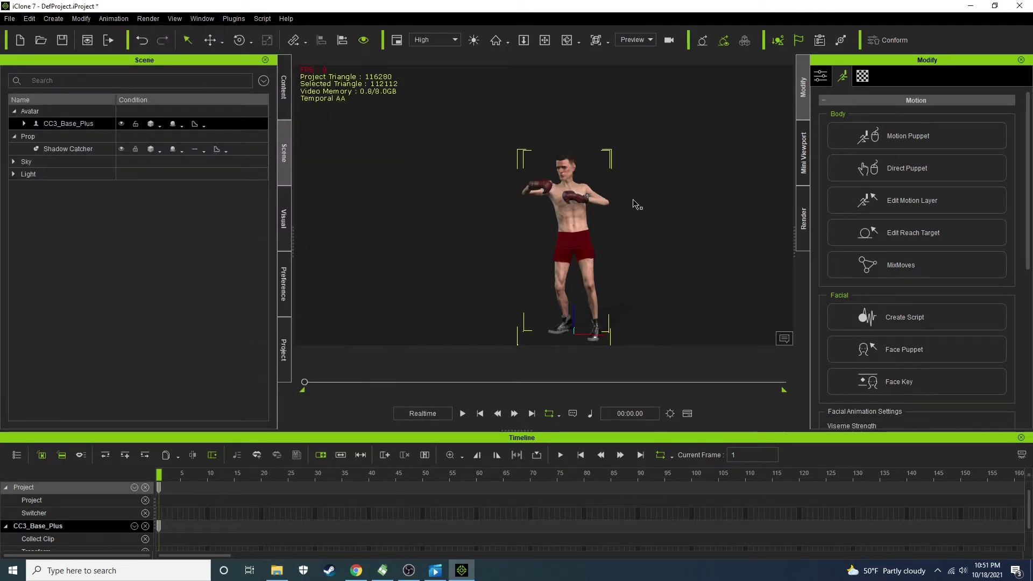
pyautogui.click(463, 413)
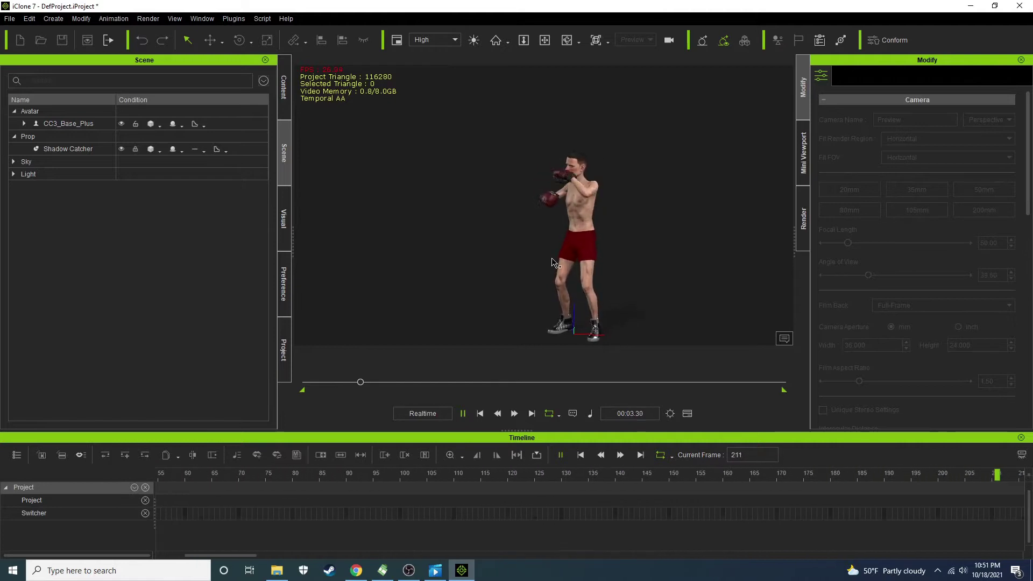
pyautogui.press('space')
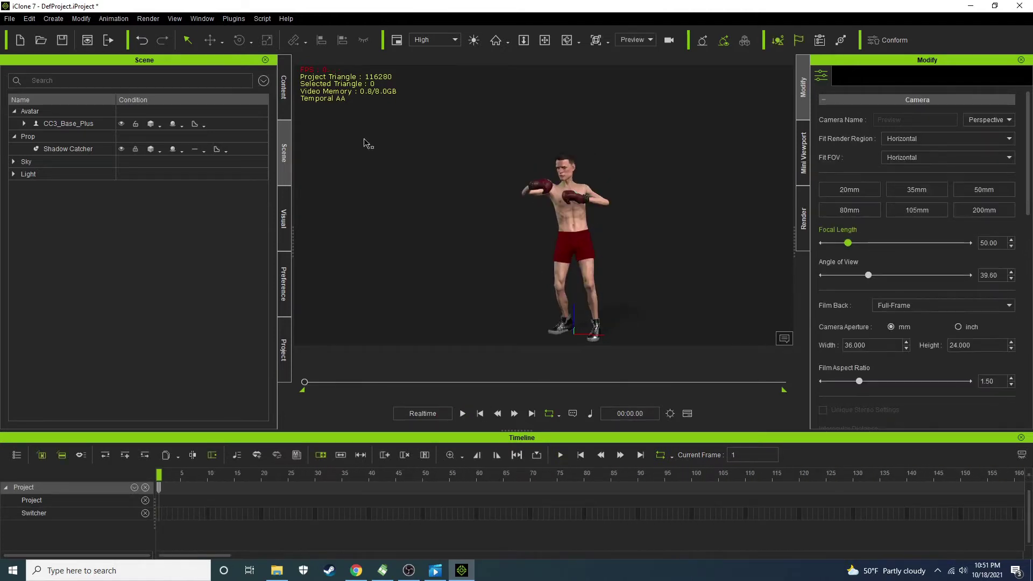
# - Show the Template Prop library with the 3D Blocks folder in Content
pyautogui.click(284, 91)
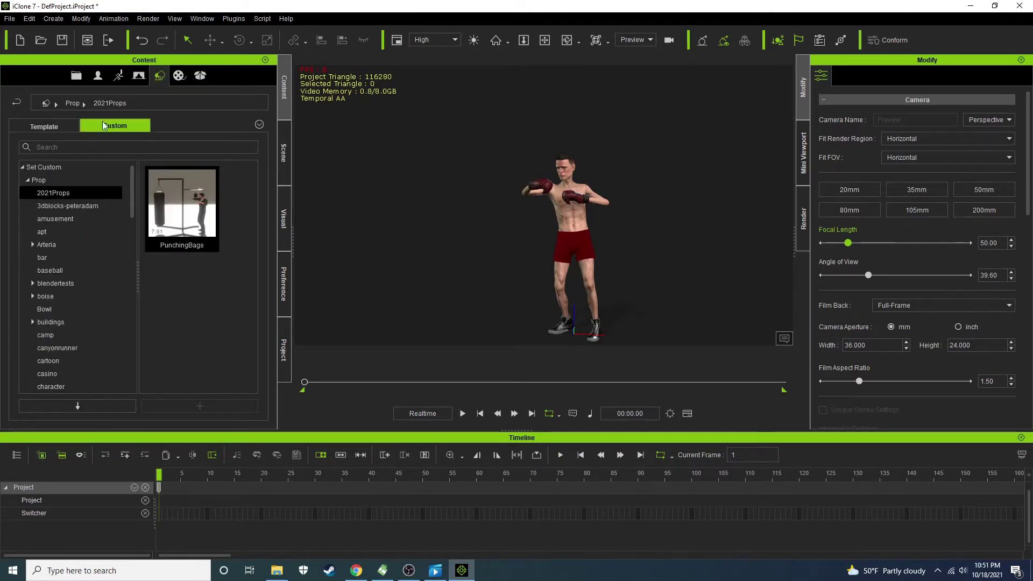
pyautogui.click(28, 181)
pyautogui.click(43, 126)
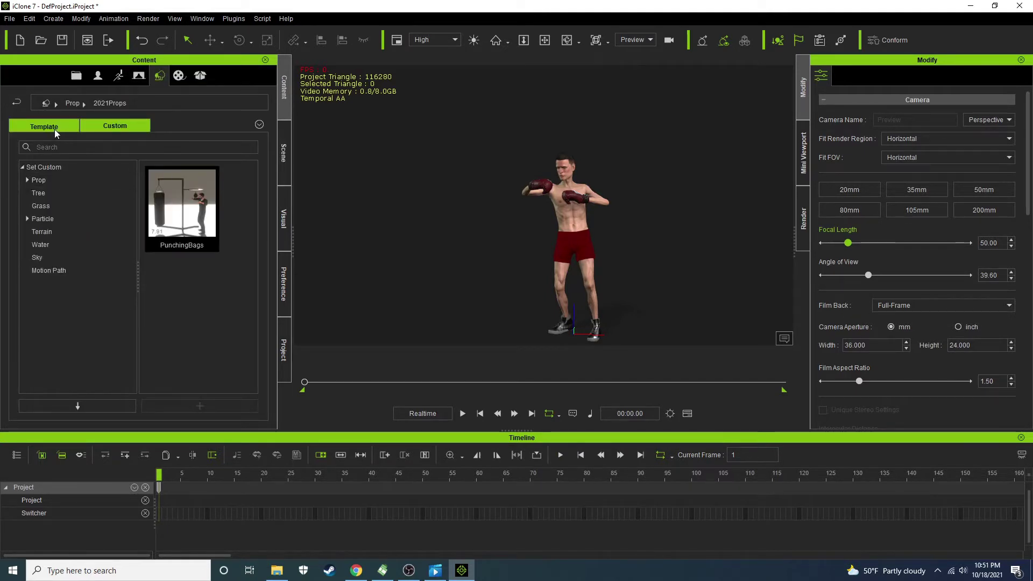
pyautogui.doubleClick(37, 183)
pyautogui.click(50, 195)
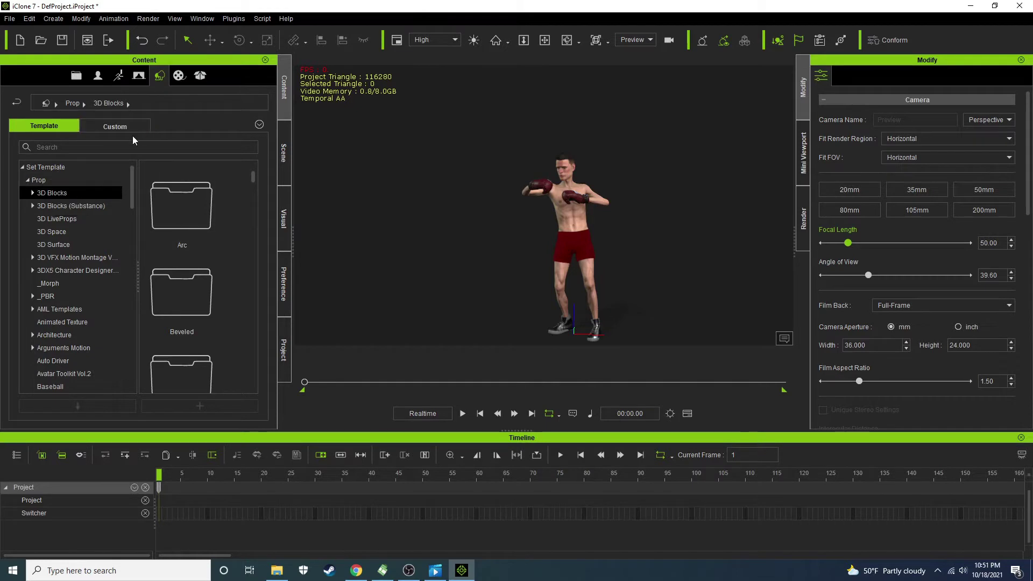
# - Add the Ball_002 and Cone_001 3D Blocks props, then select Ball_002 in the scene list
pyautogui.click(32, 193)
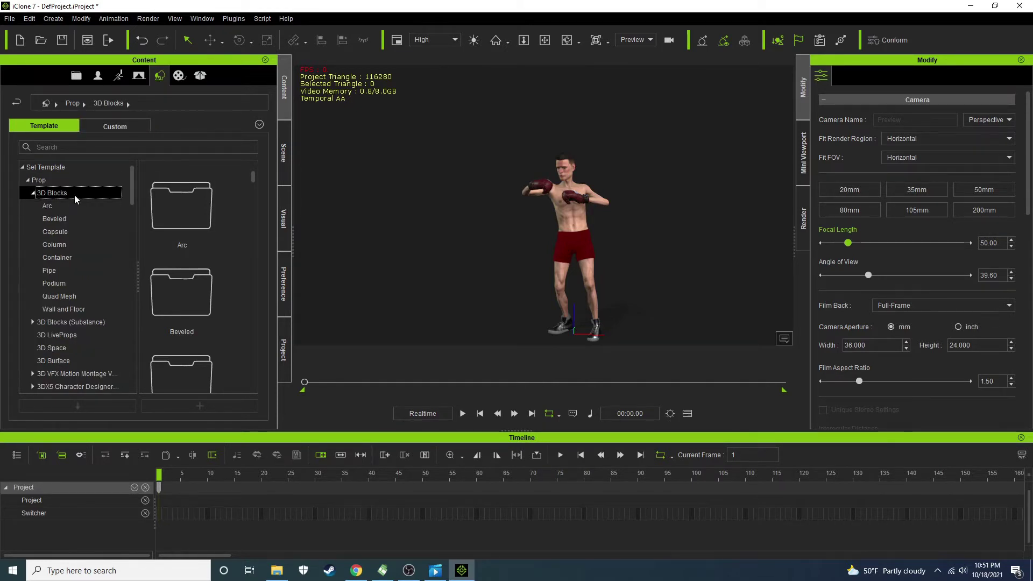
pyautogui.moveTo(254, 175); pyautogui.dragTo(257, 223)
pyautogui.doubleClick(200, 229)
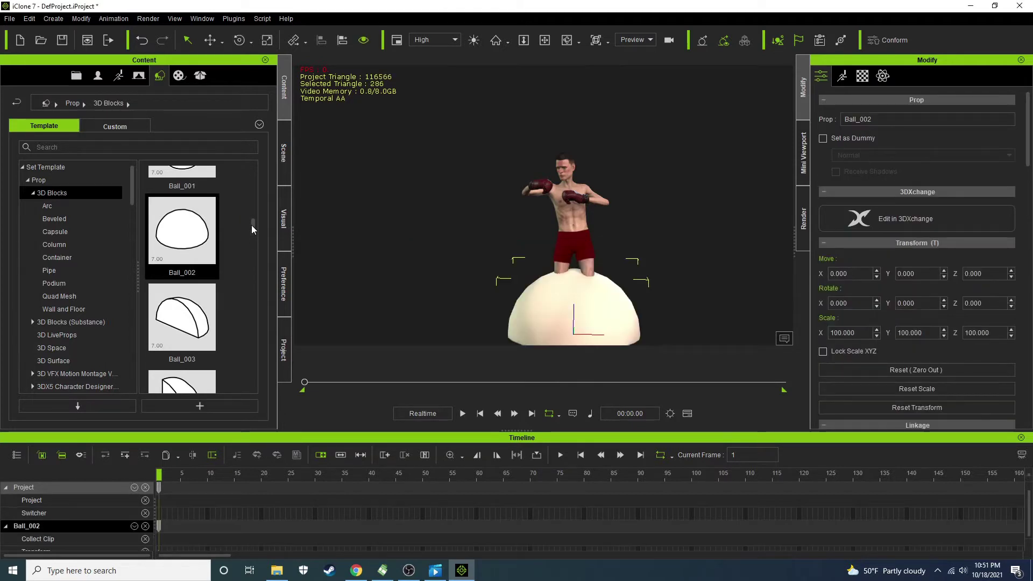
pyautogui.scroll(-1, 252, 224)
pyautogui.moveTo(253, 230); pyautogui.dragTo(255, 261)
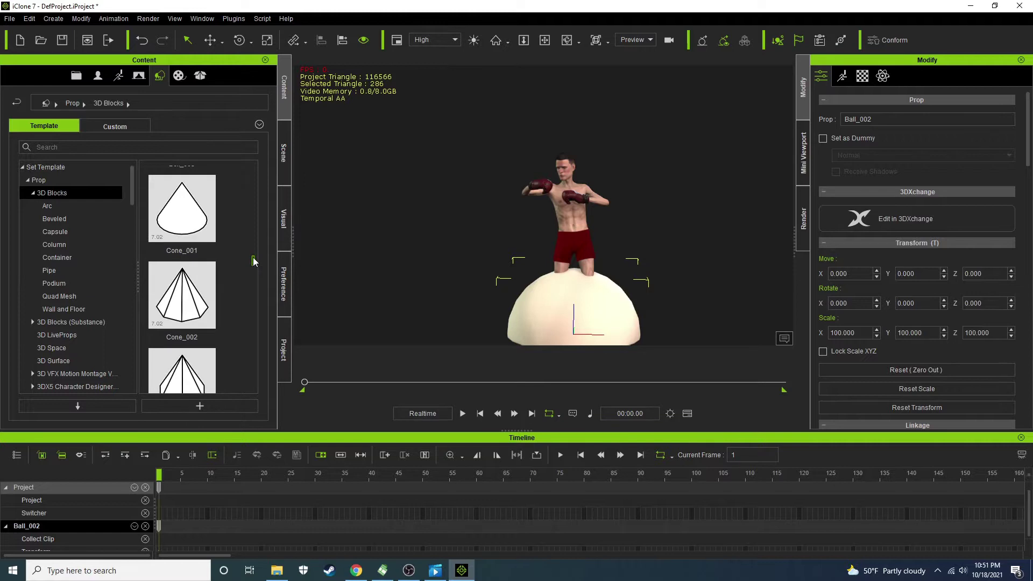
pyautogui.doubleClick(188, 220)
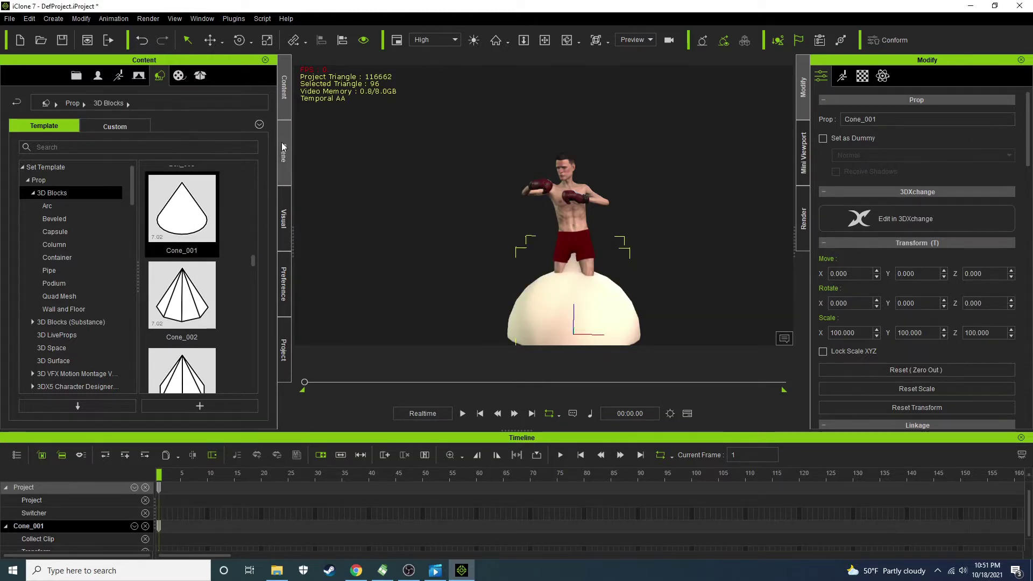
pyautogui.click(284, 154)
pyautogui.click(65, 164)
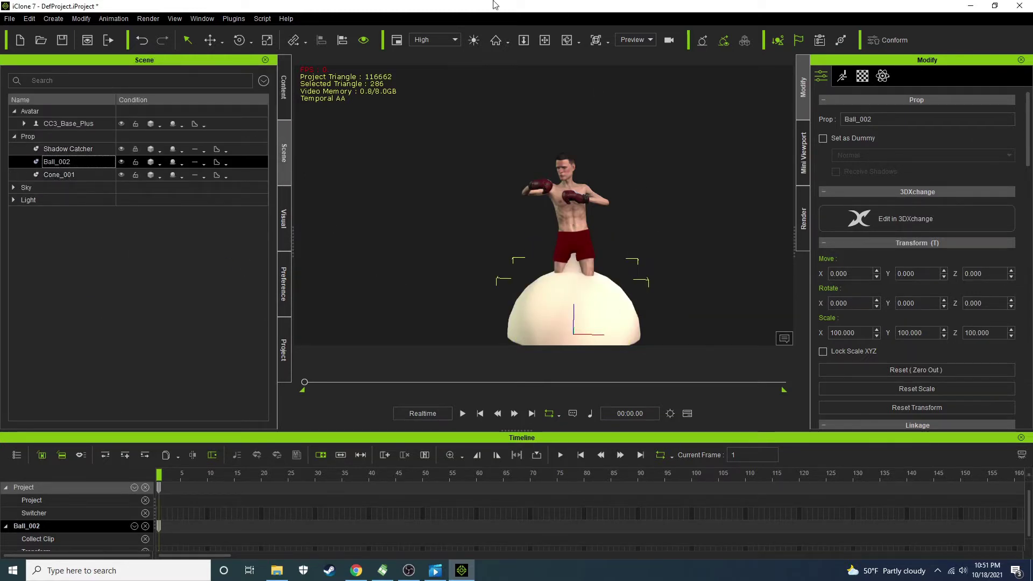
# - Rotate Ball_002 to exactly 180 degrees on the Y axis
pyautogui.scroll(-1, 543, 317)
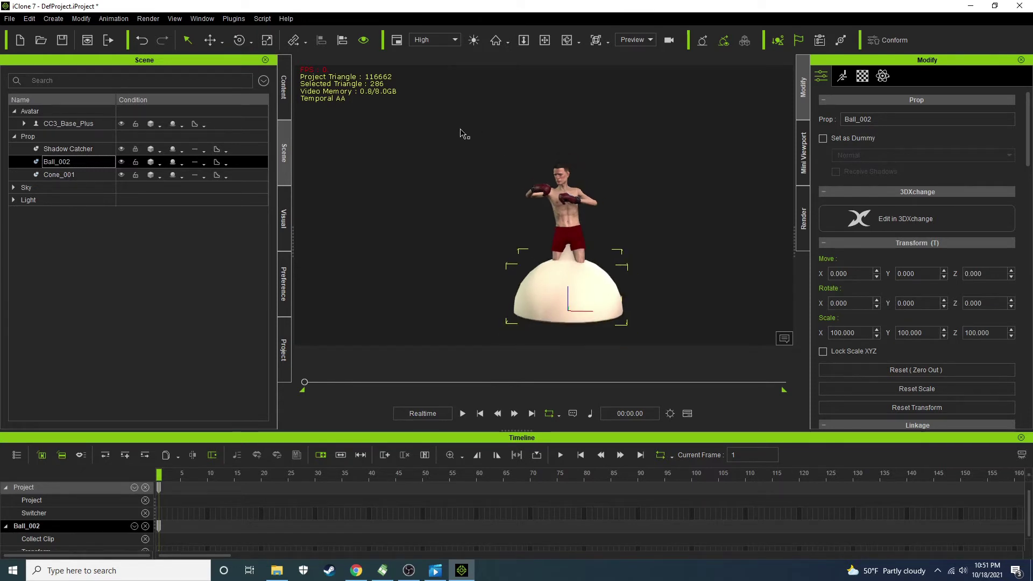
pyautogui.click(239, 40)
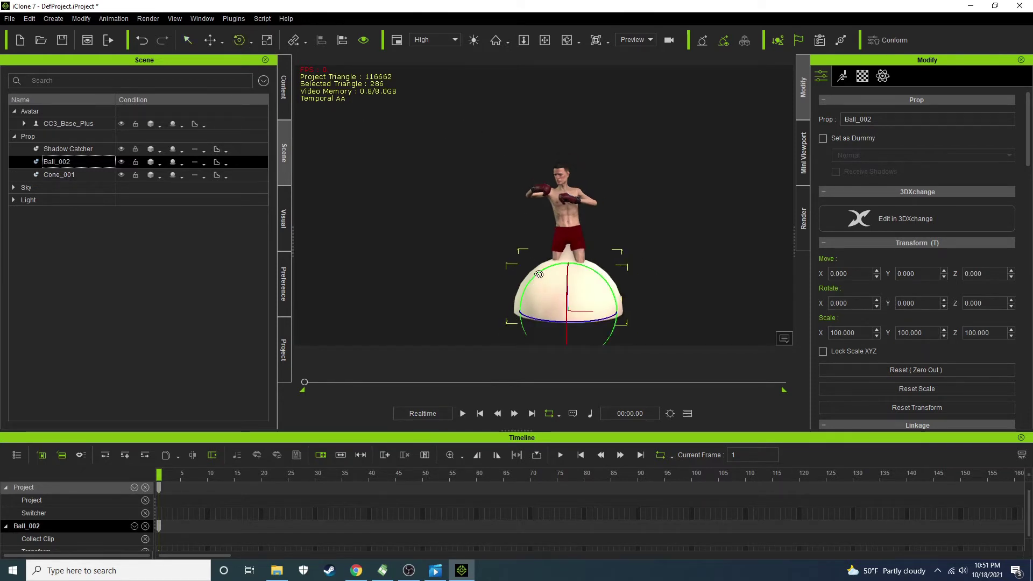
pyautogui.moveTo(539, 275); pyautogui.dragTo(590, 180)
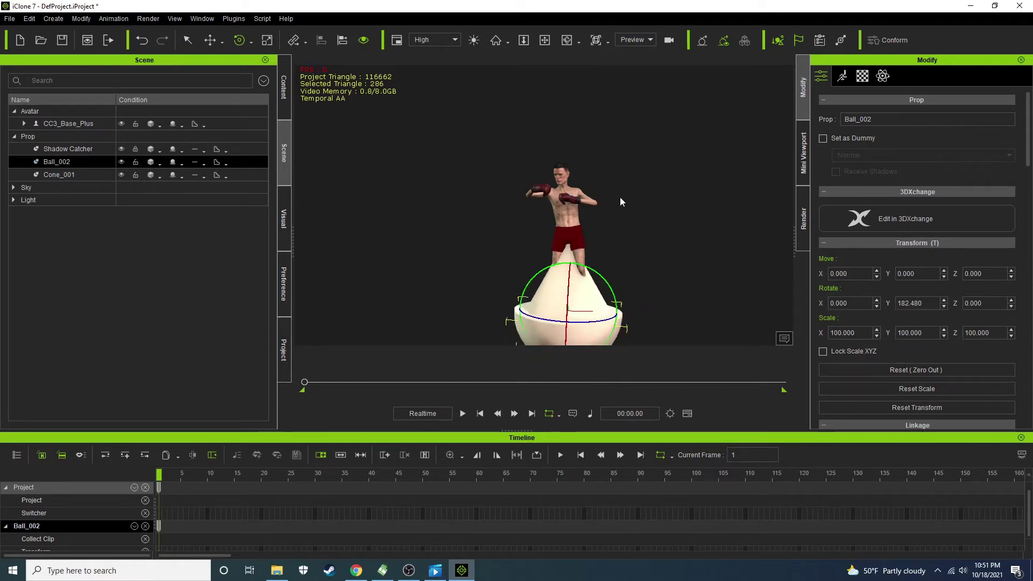
pyautogui.doubleClick(915, 303)
pyautogui.write('180')
pyautogui.press('Return')
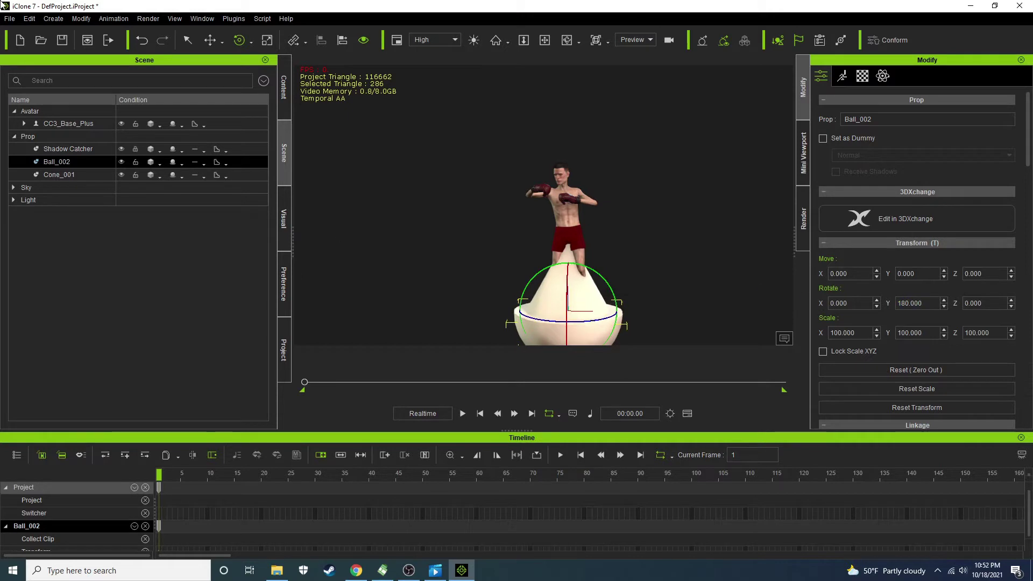
# - Scale Ball_002 uniformly to 77.431 and frame the view on it
pyautogui.click(267, 40)
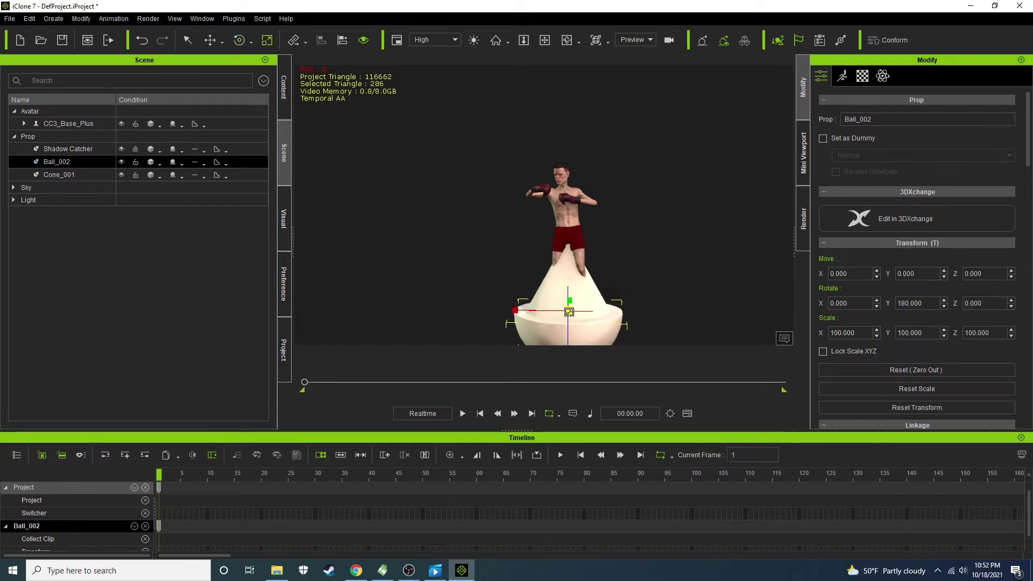
pyautogui.moveTo(569, 313); pyautogui.dragTo(536, 343)
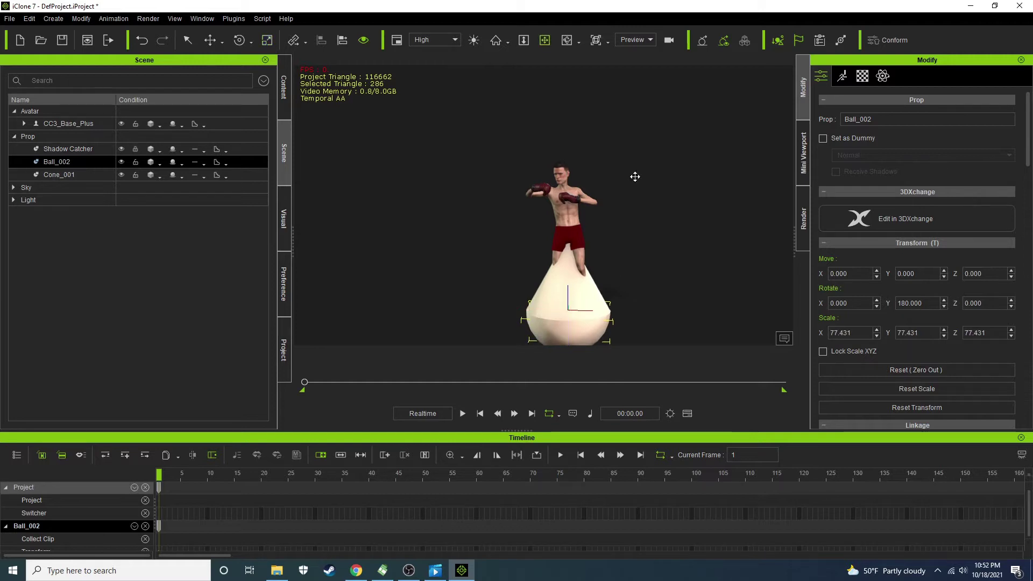
pyautogui.press('z')
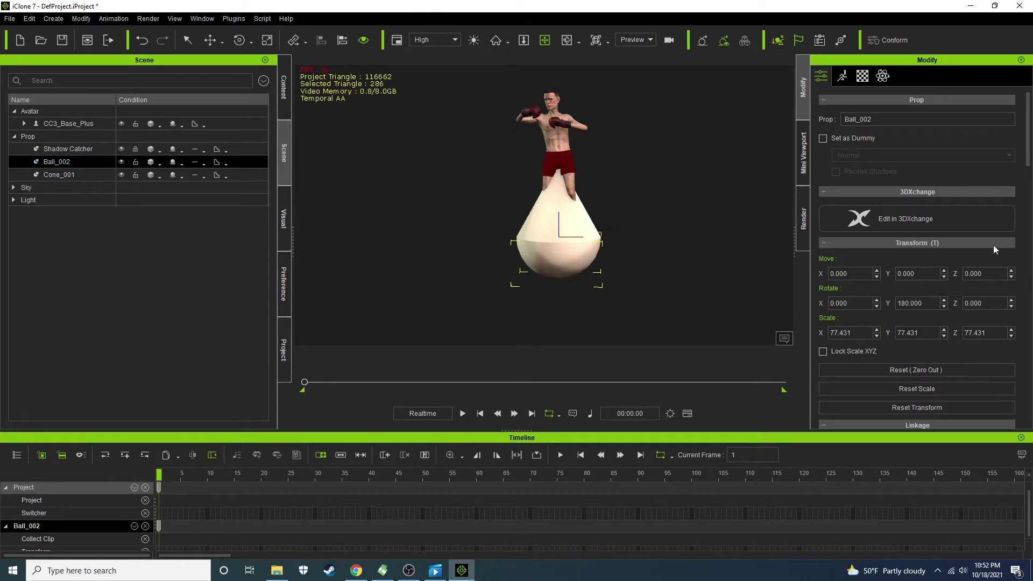
# - Parent Ball_002 to Cone_001, merge it as a sub-prop, and set the pivot to top middle
pyautogui.scroll(-5, 955, 208)
pyautogui.scroll(-1, 934, 225)
pyautogui.scroll(-10, 873, 283)
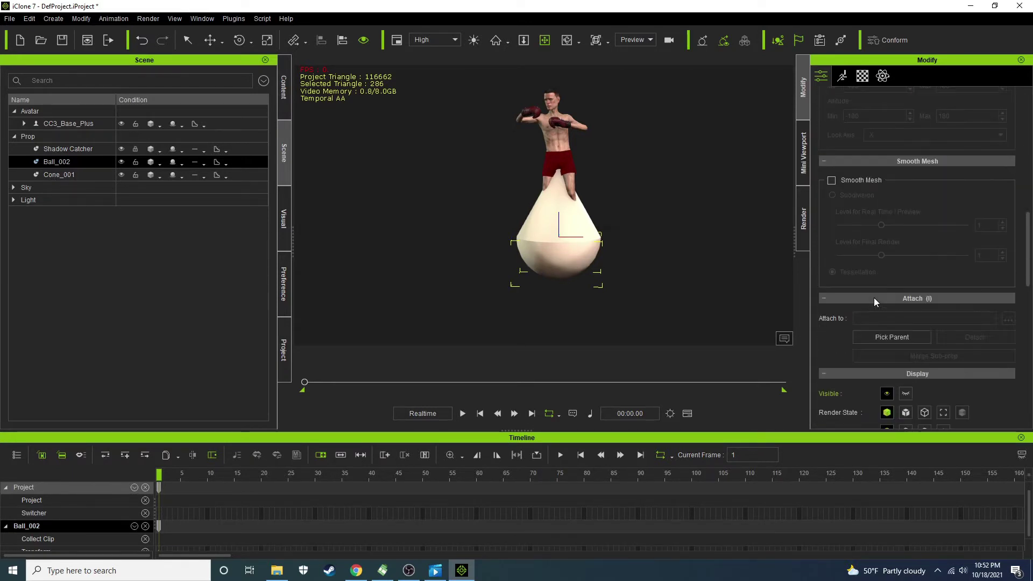
pyautogui.click(883, 337)
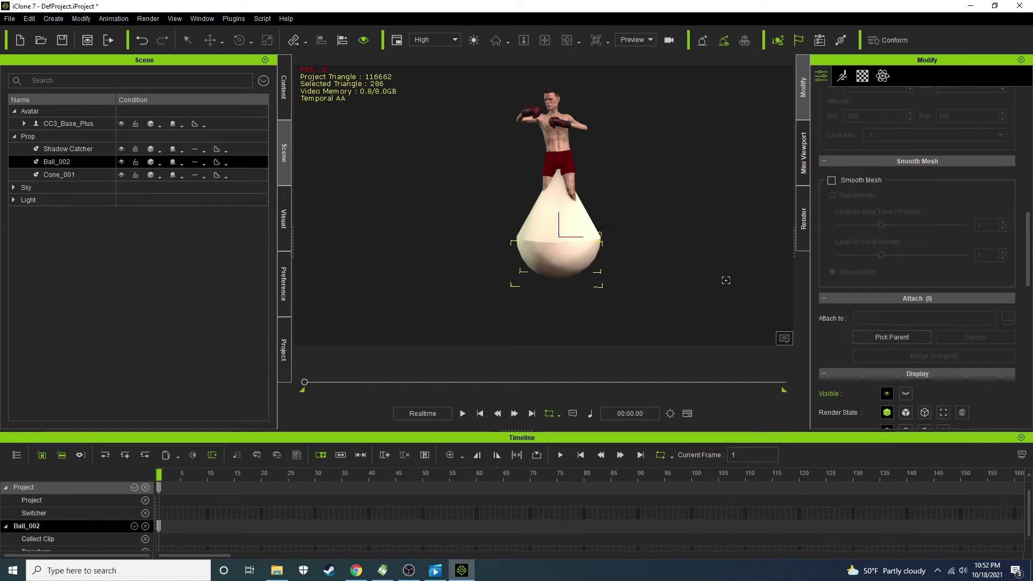
pyautogui.click(548, 218)
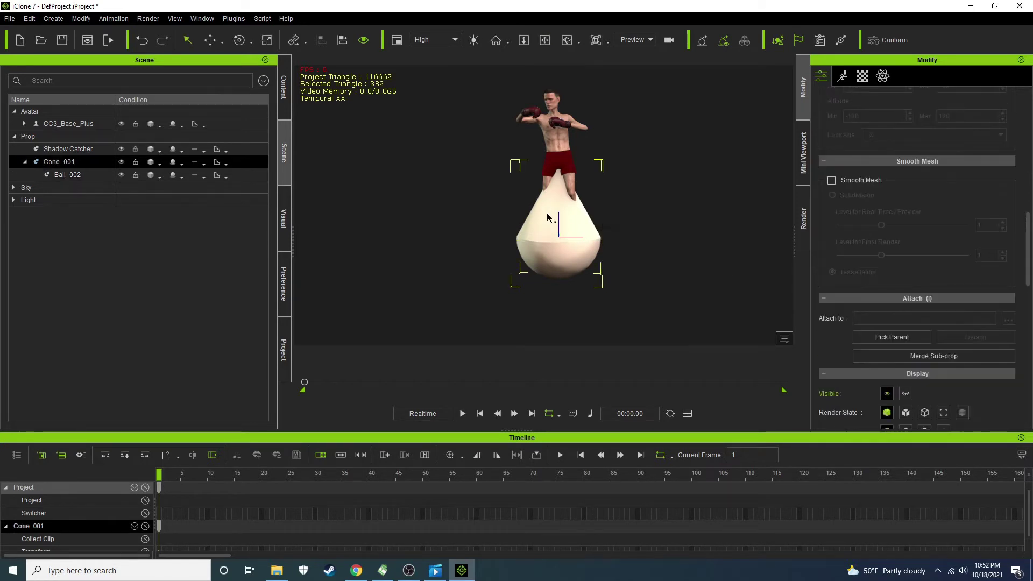
pyautogui.click(926, 356)
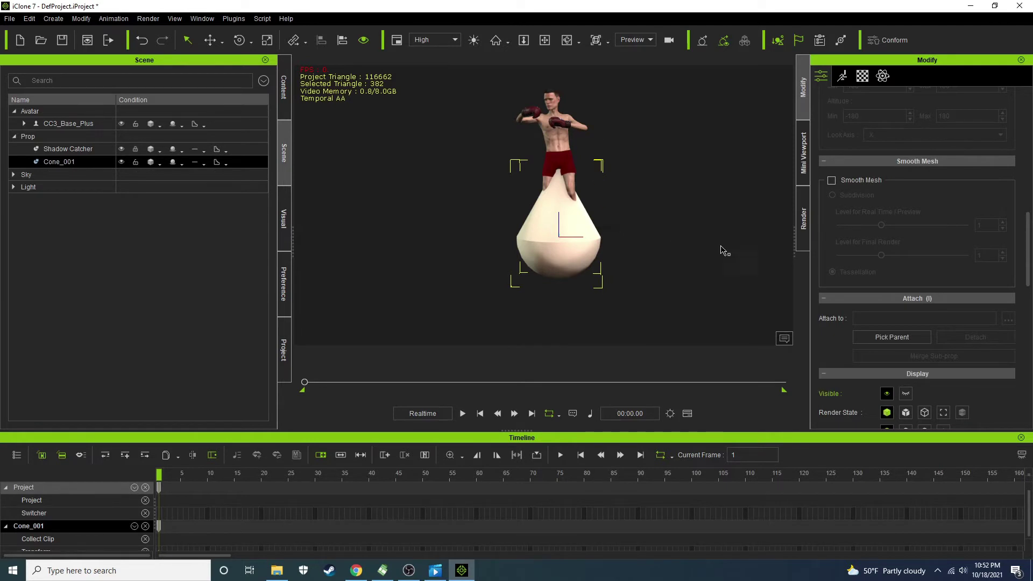
pyautogui.moveTo(1029, 260); pyautogui.dragTo(1029, 364)
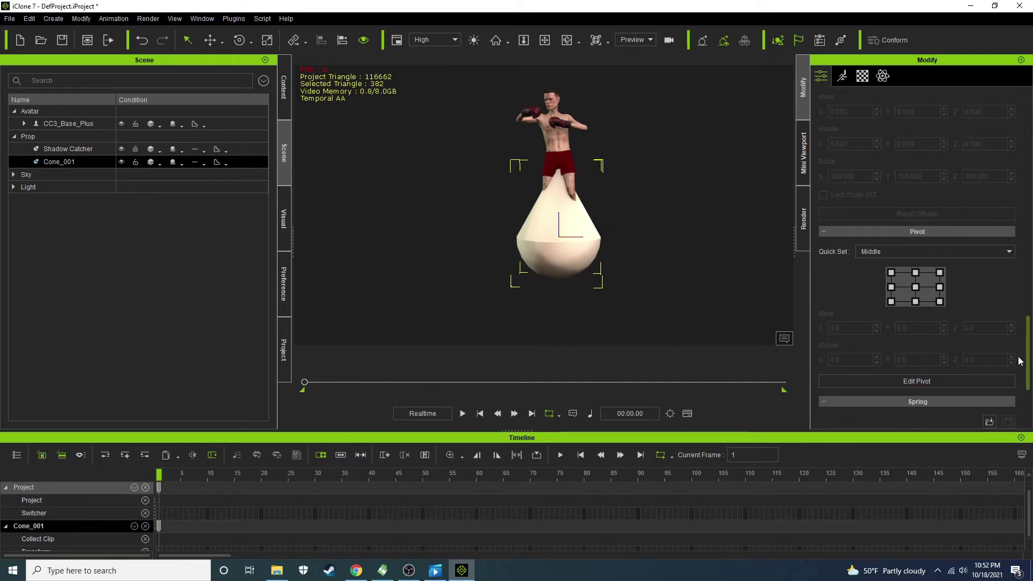
pyautogui.click(915, 272)
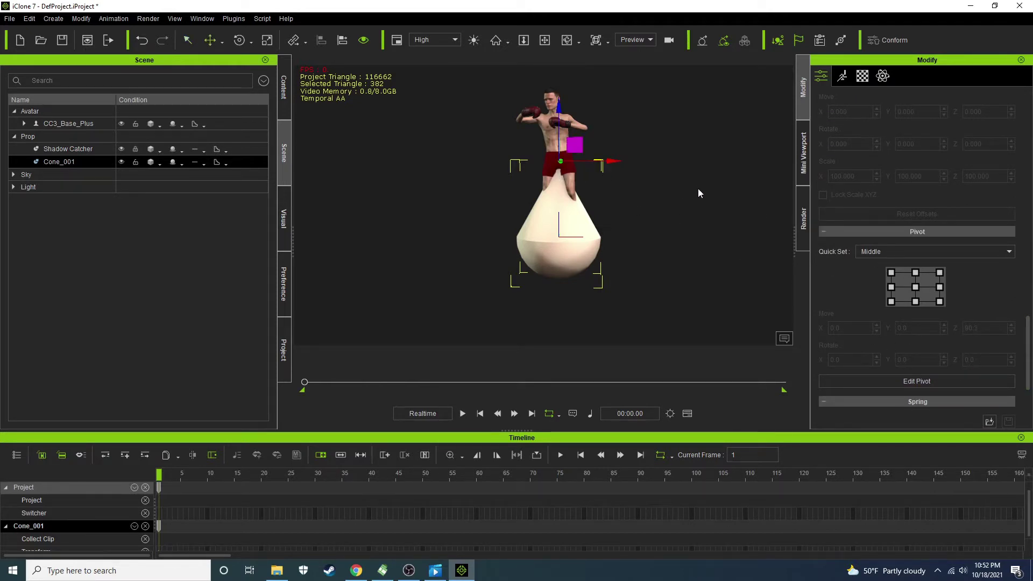
# - Move the cone to the boxer's left and raise it high above him
pyautogui.moveTo(702, 189); pyautogui.dragTo(314, 203, button='right')
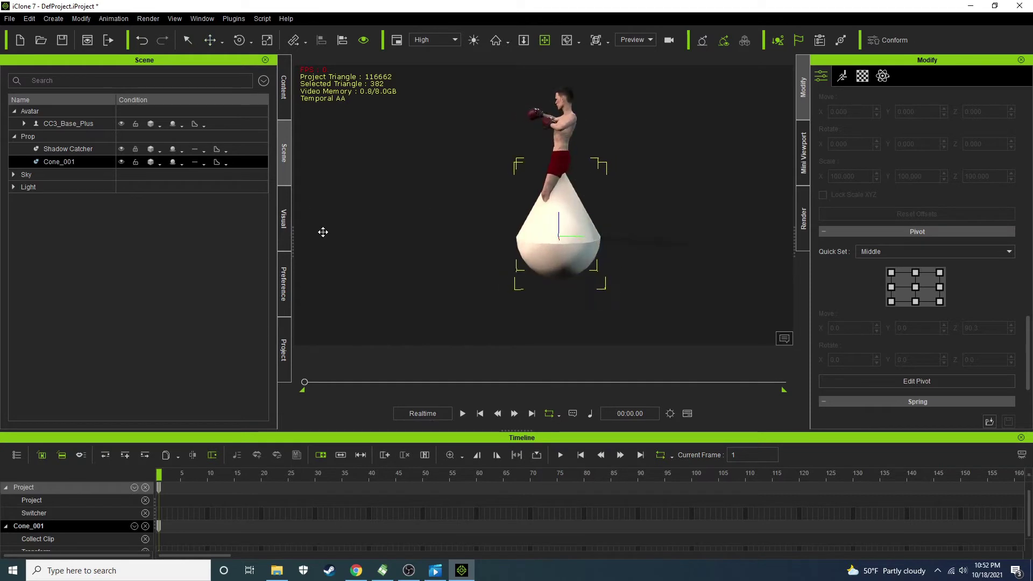
pyautogui.moveTo(489, 183); pyautogui.dragTo(510, 214, button='middle')
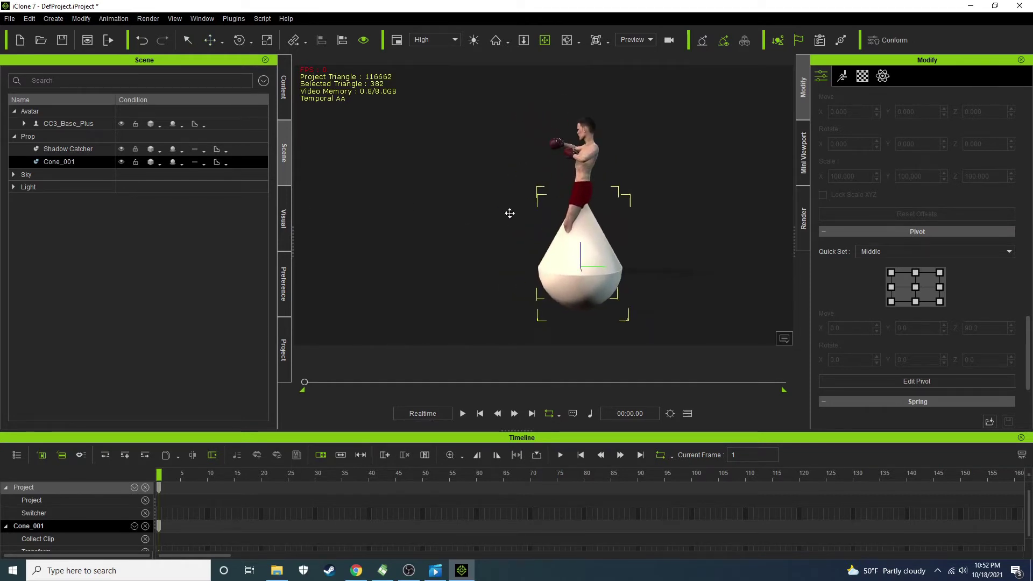
pyautogui.click(213, 44)
pyautogui.moveTo(637, 192); pyautogui.dragTo(567, 192)
pyautogui.moveTo(504, 130); pyautogui.dragTo(503, 17)
# - Shrink the cone down to a small punching-bag size
pyautogui.click(268, 40)
pyautogui.scroll(-2, 362, 208)
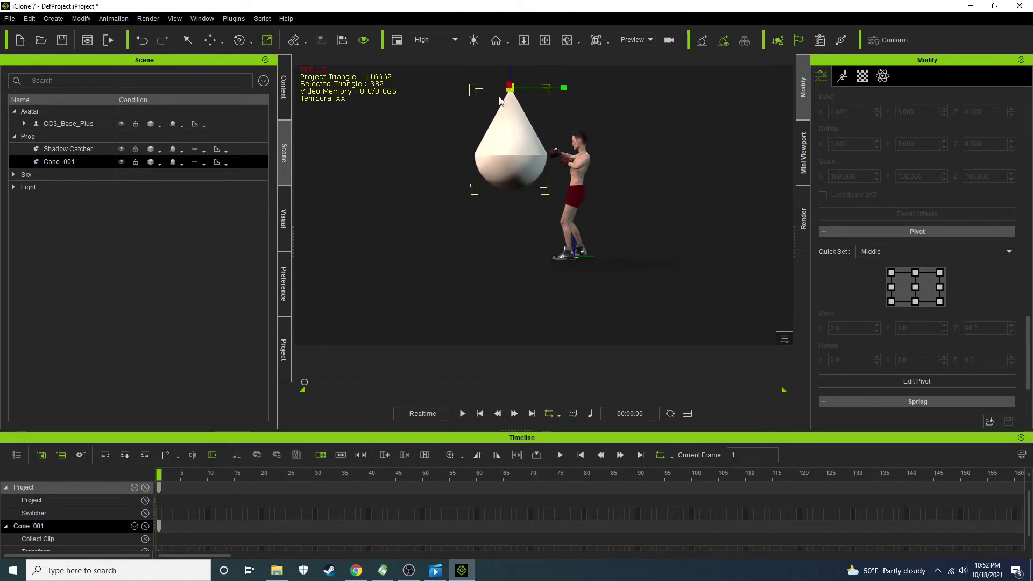
pyautogui.moveTo(504, 105); pyautogui.dragTo(405, 233)
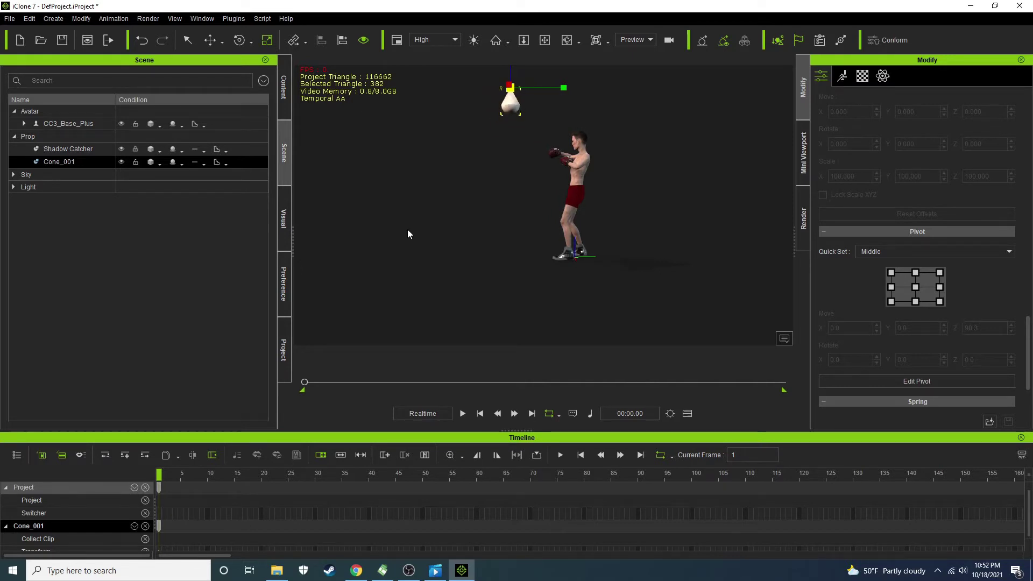
pyautogui.click(210, 41)
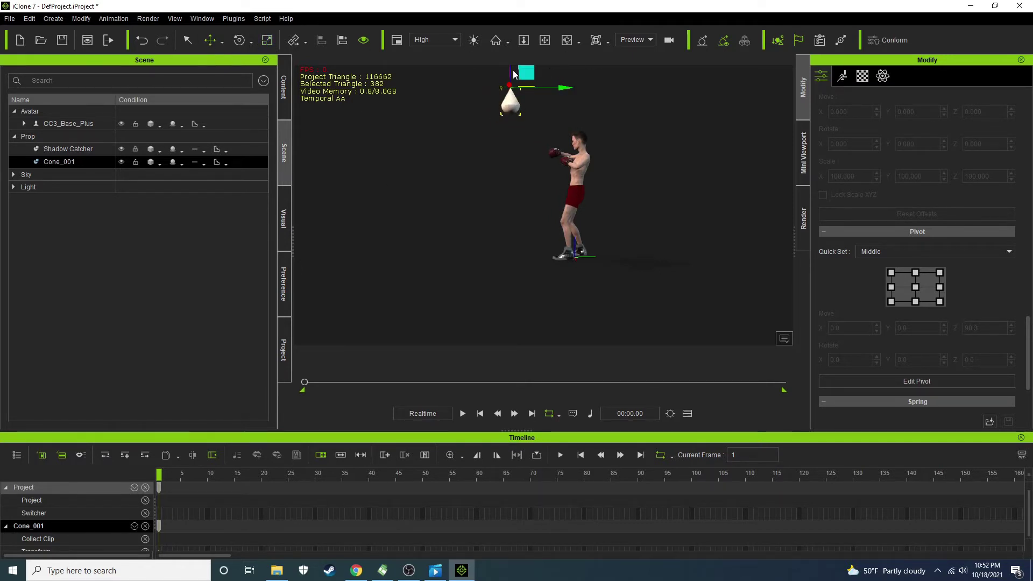
# - Lower the cone to head height and slide it just in front of the boxer's gloves
pyautogui.moveTo(510, 68); pyautogui.dragTo(626, 137)
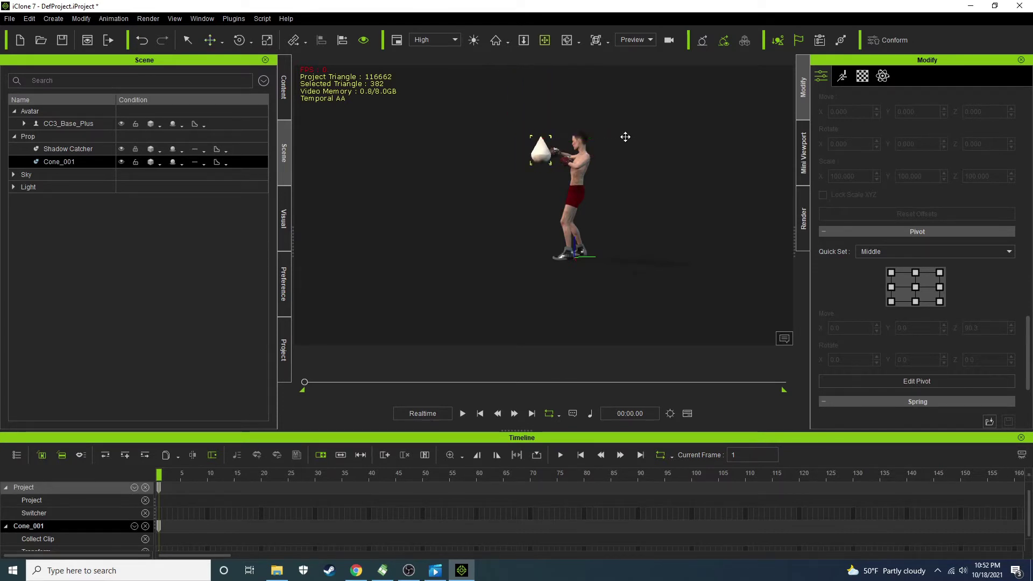
pyautogui.moveTo(626, 136); pyautogui.dragTo(410, 352, button='right')
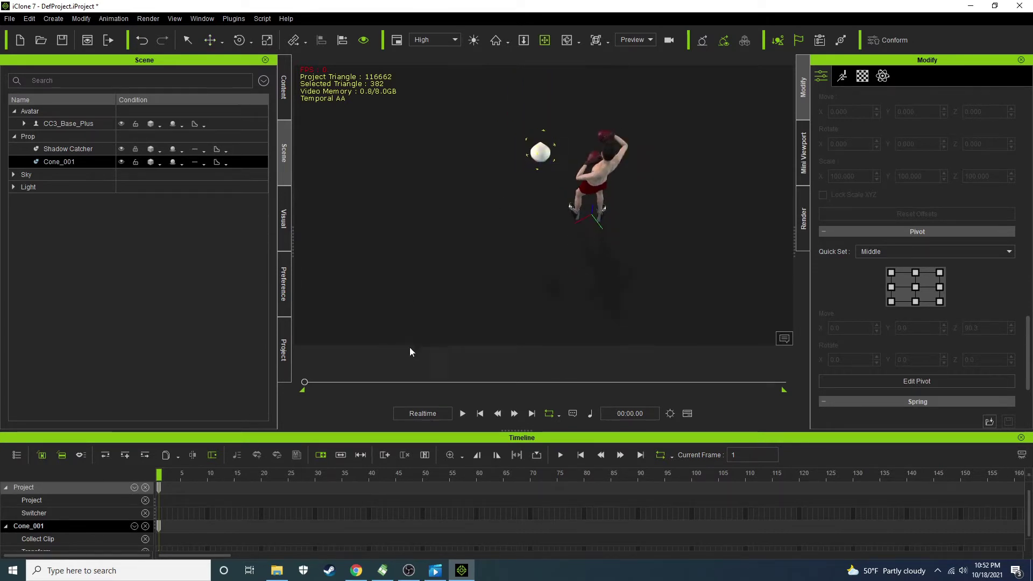
pyautogui.click(218, 42)
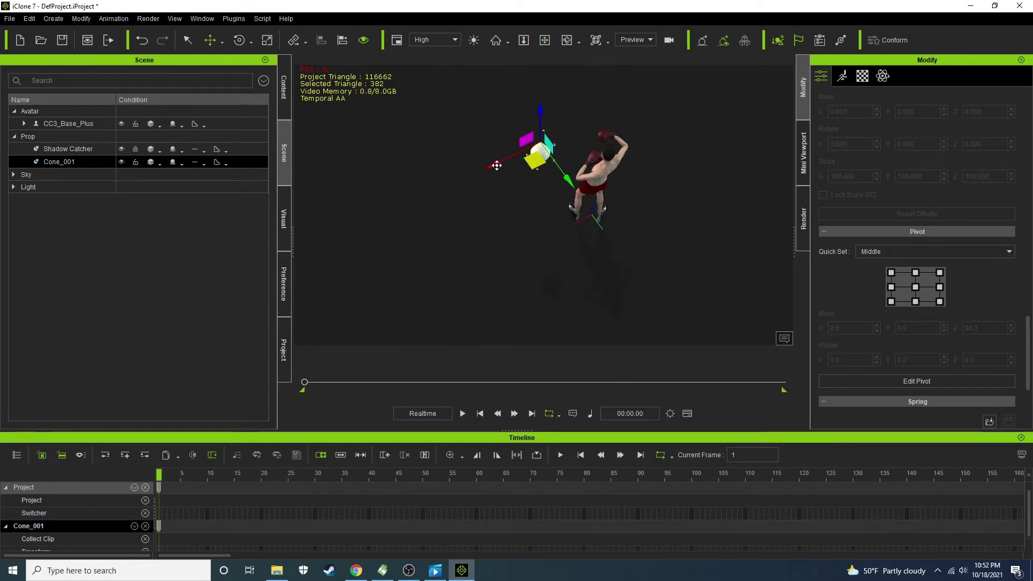
pyautogui.moveTo(496, 164); pyautogui.dragTo(550, 140)
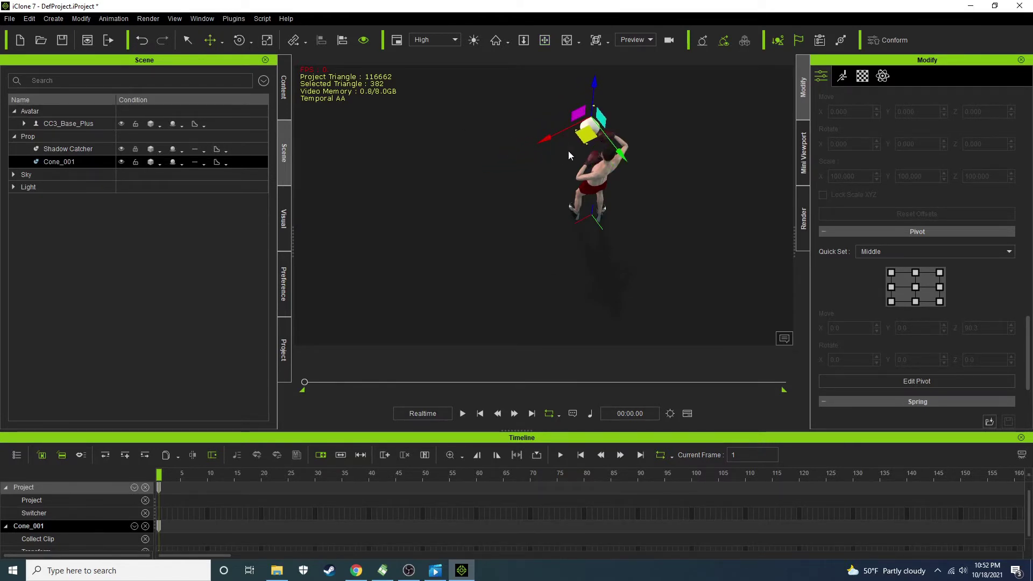
pyautogui.moveTo(649, 138); pyautogui.dragTo(533, 245, button='right')
pyautogui.scroll(3, 533, 245)
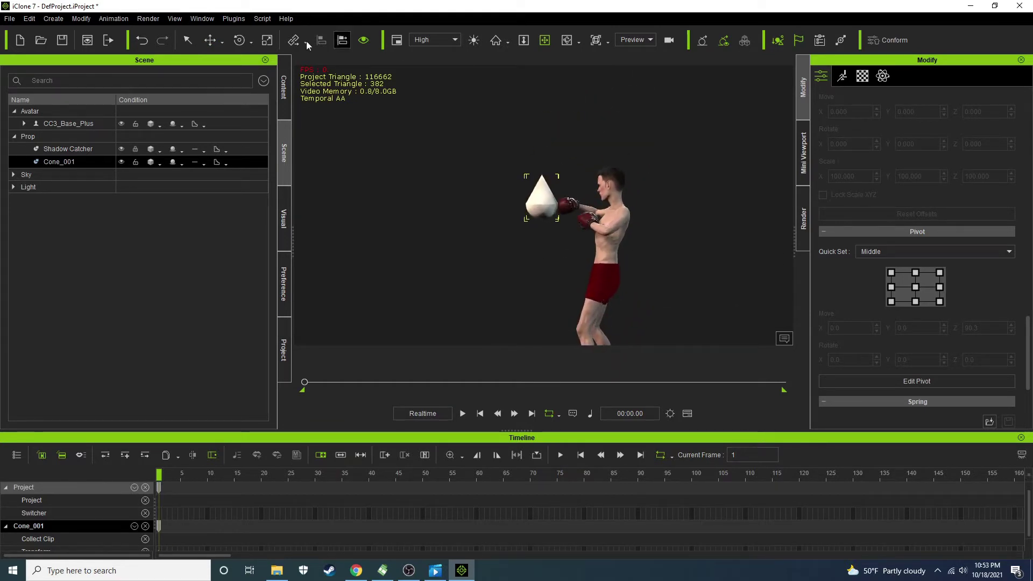
pyautogui.click(210, 39)
pyautogui.moveTo(542, 118); pyautogui.dragTo(541, 111)
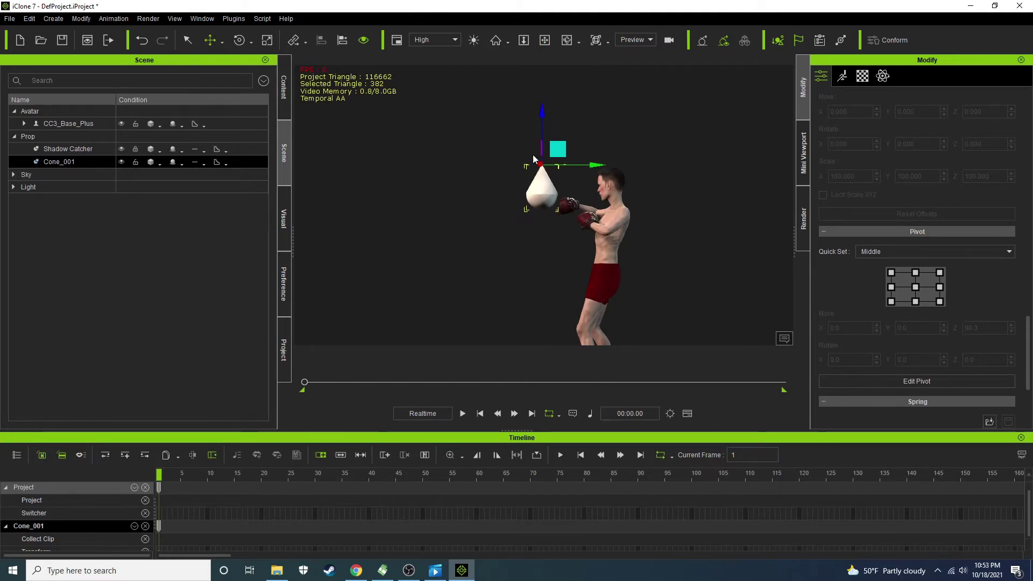
pyautogui.click(463, 413)
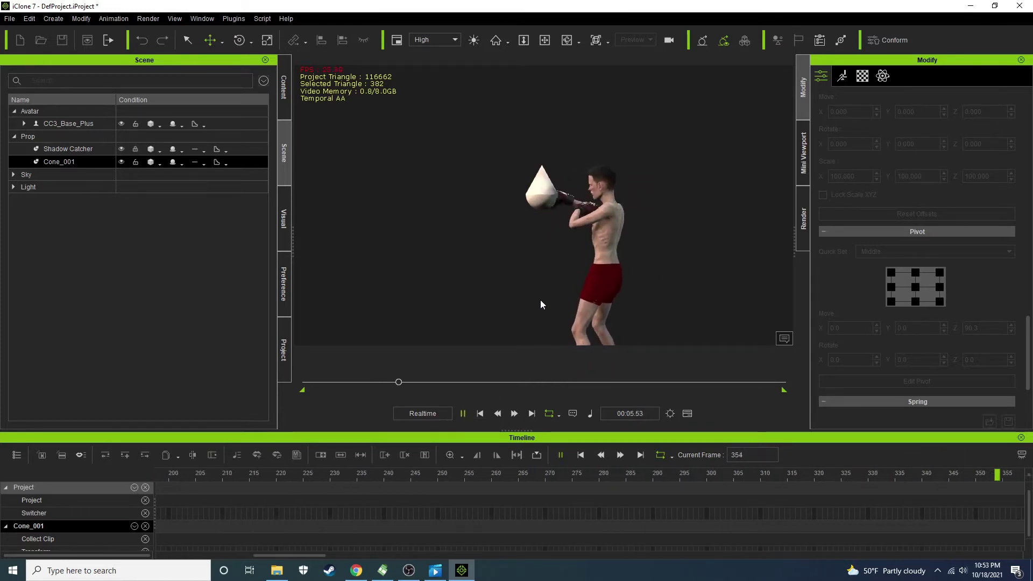
pyautogui.click(480, 413)
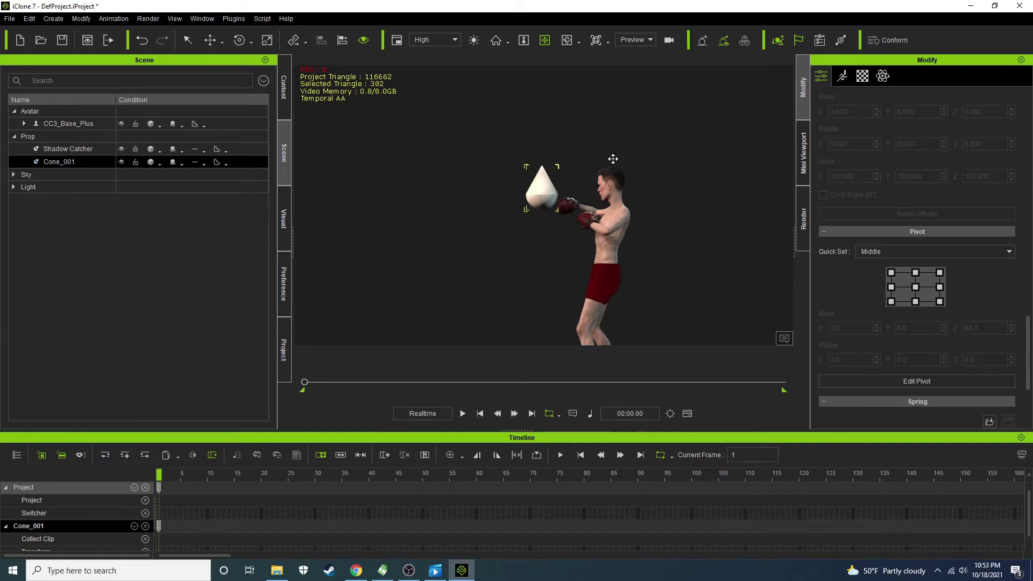
# - Enable physics on Cone_001 as a dynamic rigid body with Box bounds and test-play it
pyautogui.click(883, 77)
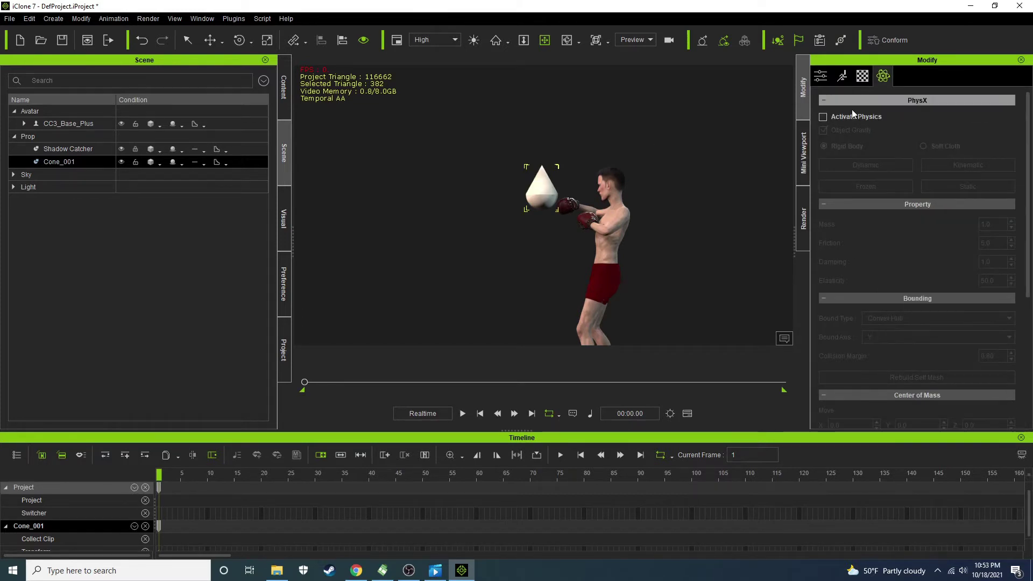
pyautogui.click(851, 116)
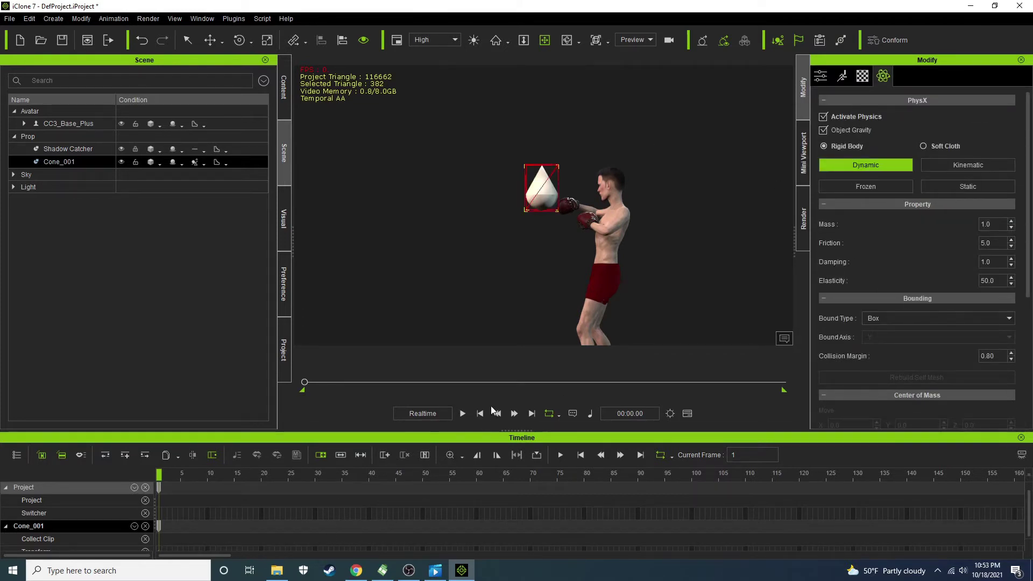
pyautogui.press('space')
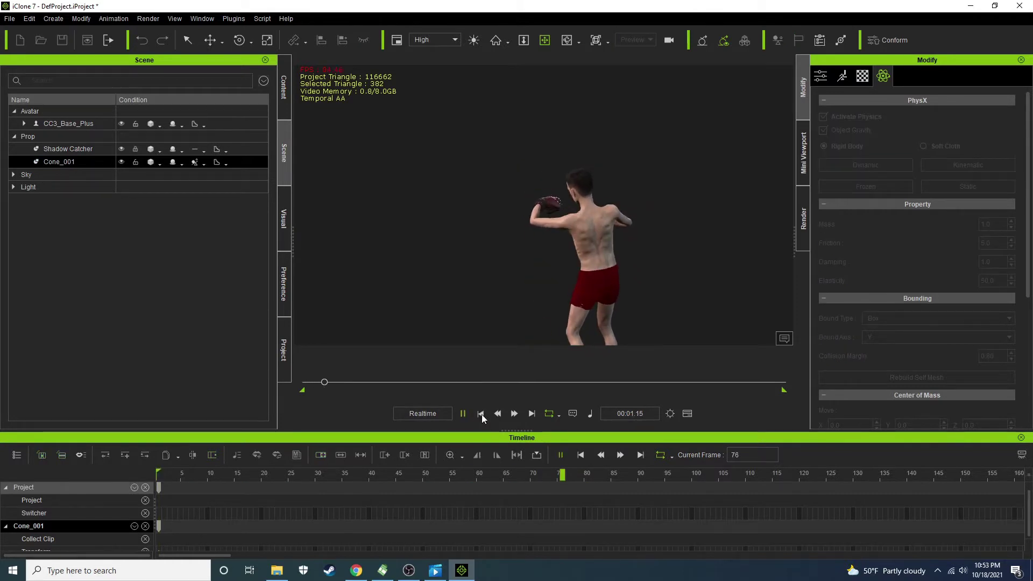
pyautogui.click(482, 414)
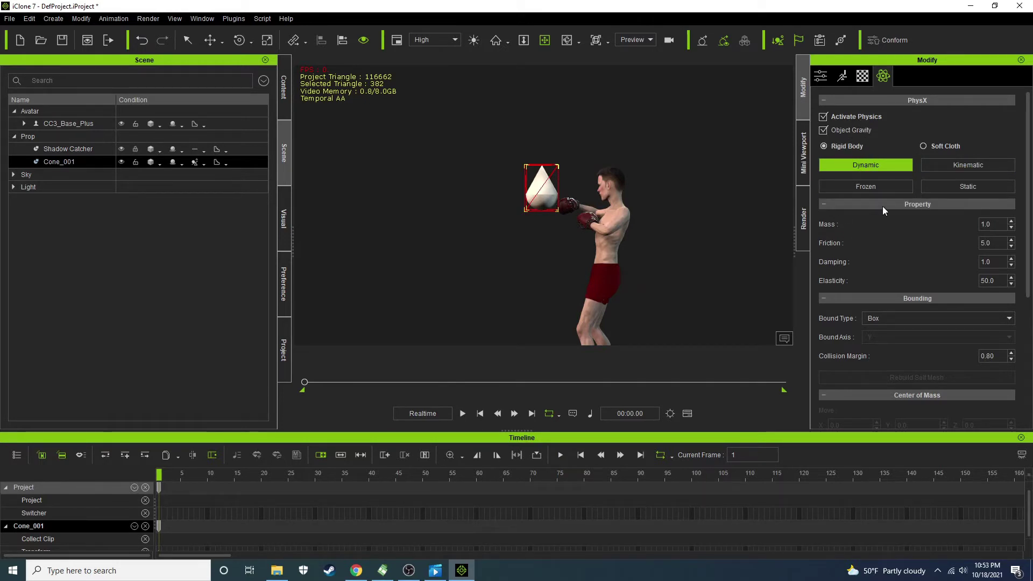
pyautogui.scroll(-1, 874, 227)
# - Switch Cone_001's collision bounds to Convex Hull and replay the punch twice to test
pyautogui.click(897, 285)
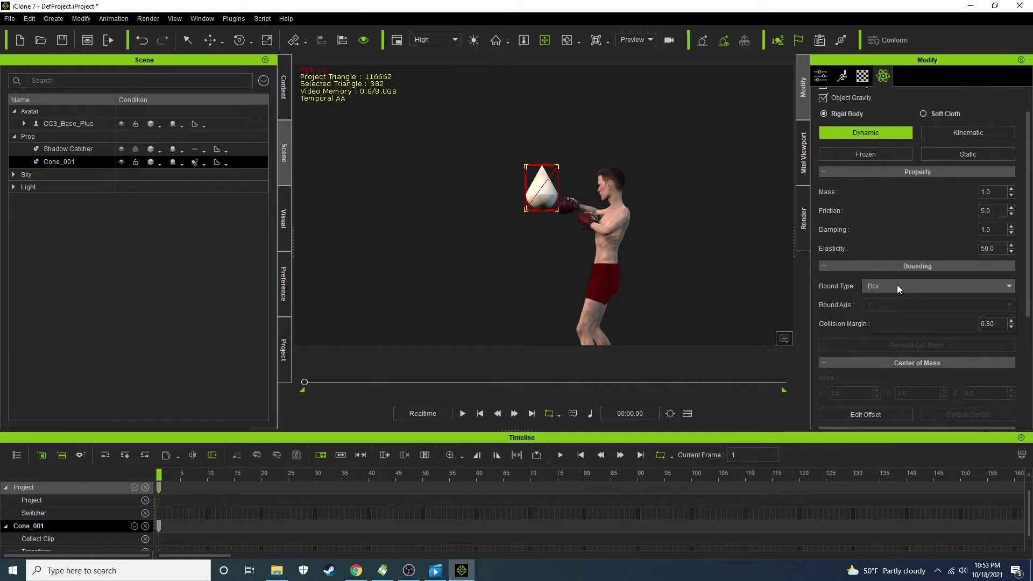
pyautogui.click(894, 322)
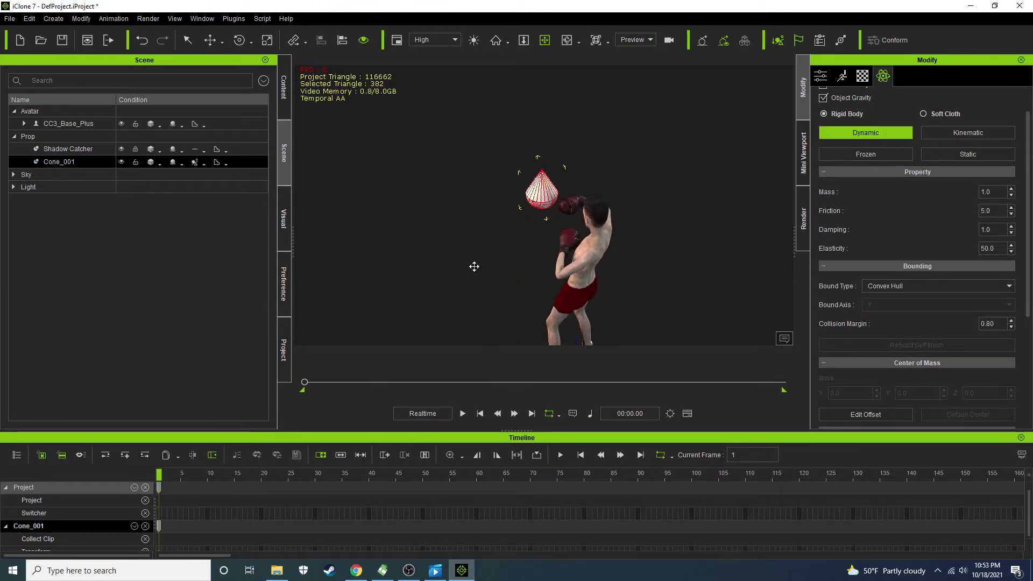
pyautogui.scroll(2, 550, 169)
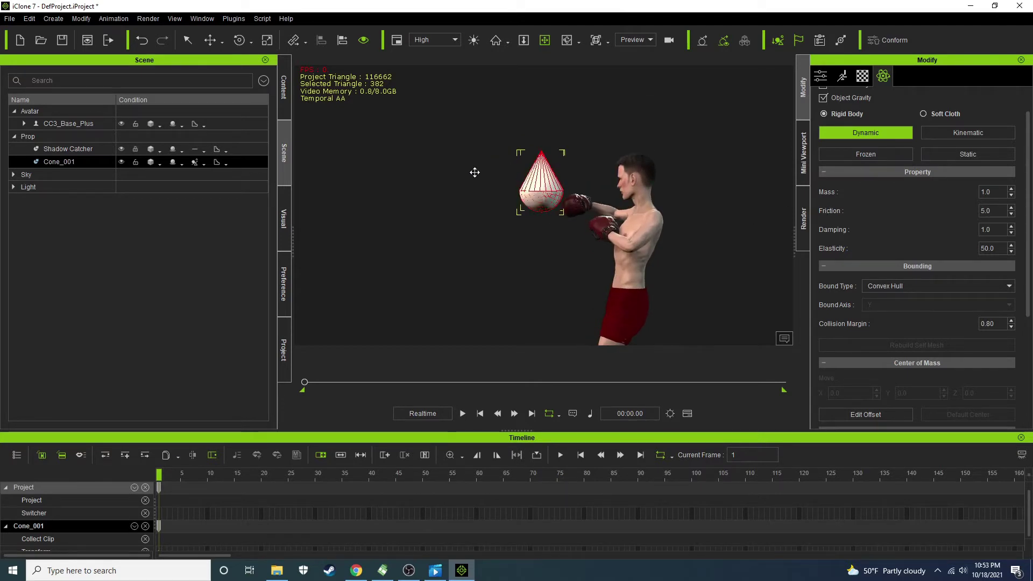
pyautogui.click(463, 413)
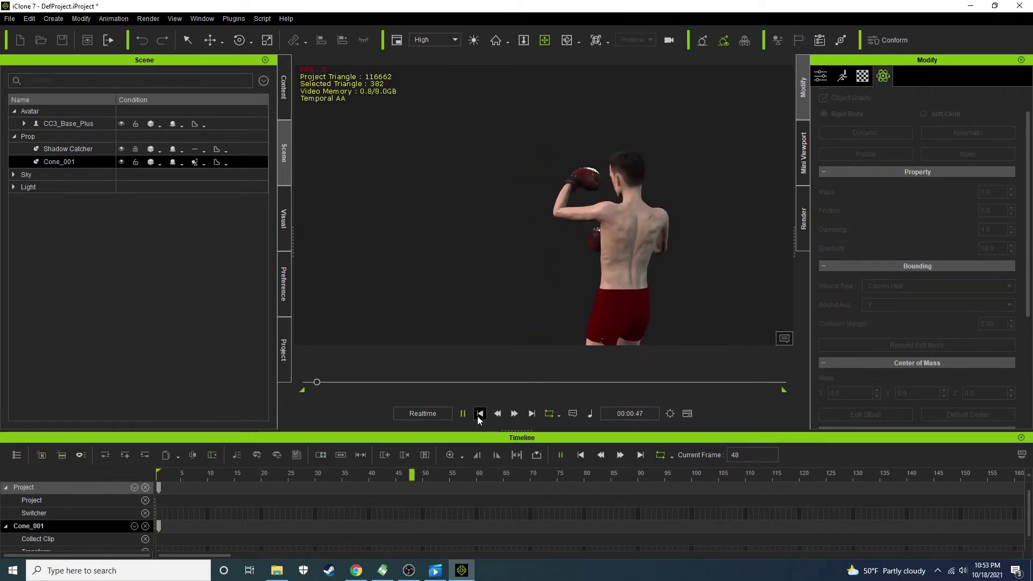
pyautogui.click(480, 413)
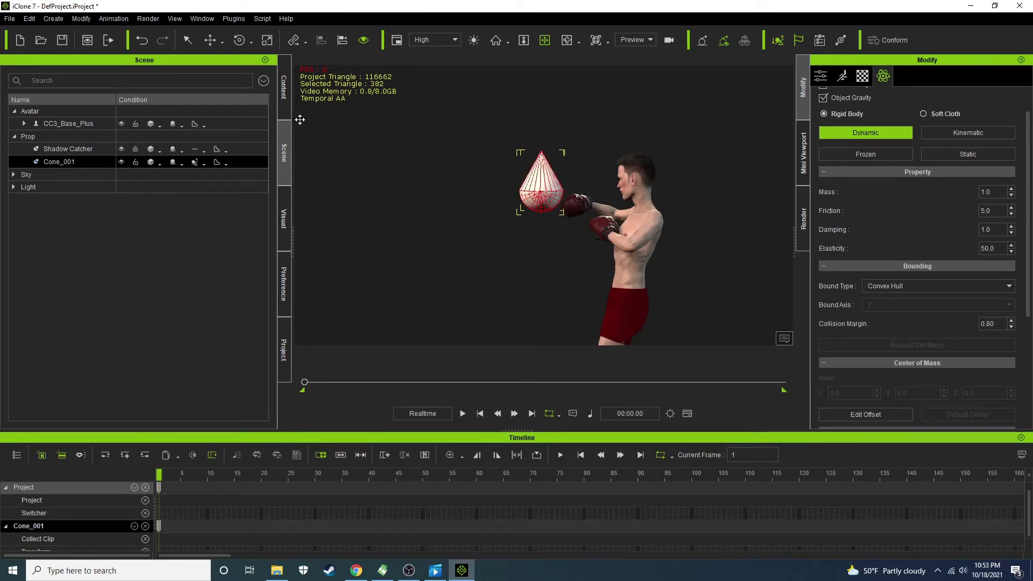
pyautogui.scroll(-5, 887, 263)
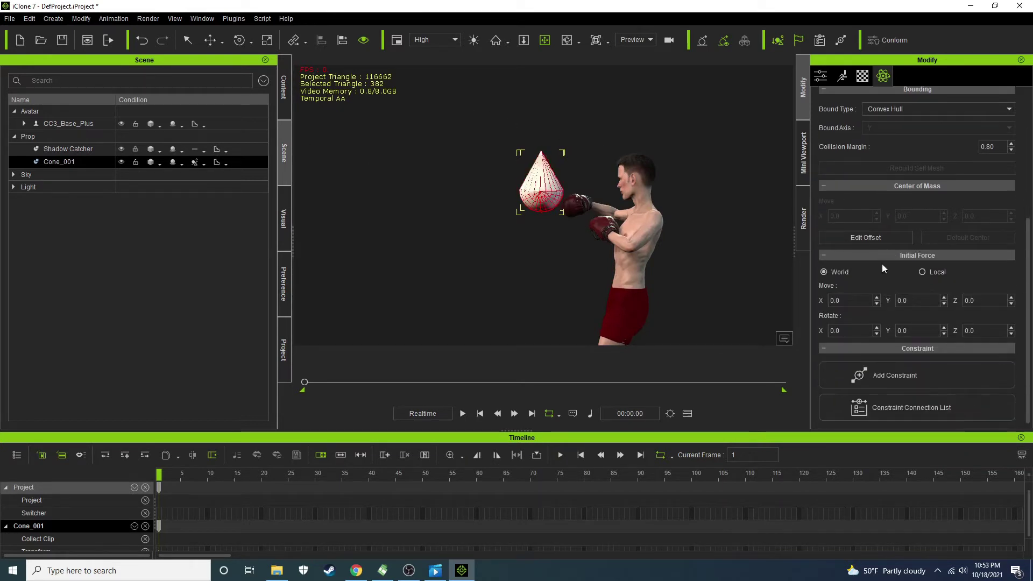
# - Choose the Hinge type from Add Constraint for the cone bag
pyautogui.click(896, 377)
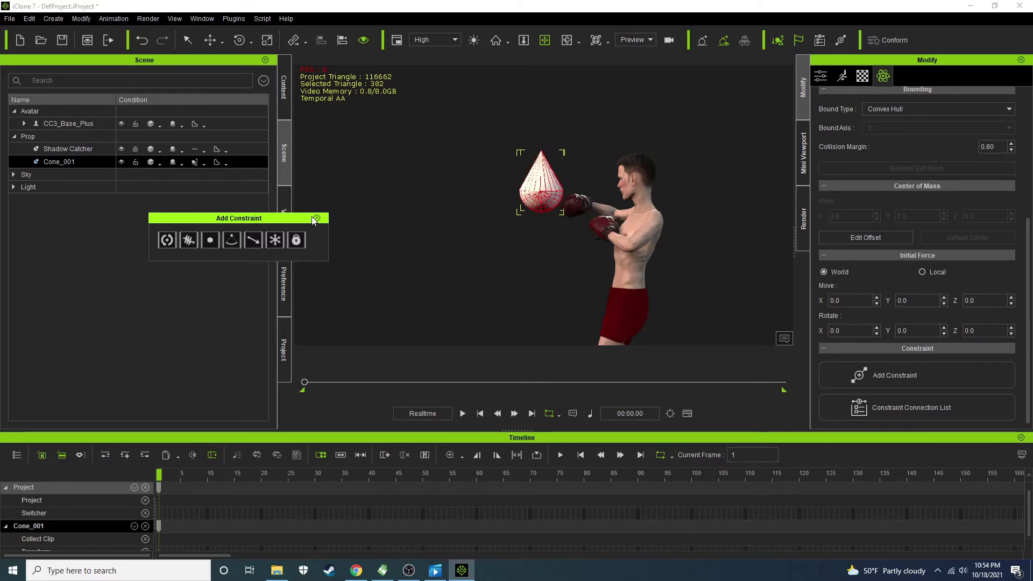
pyautogui.click(167, 240)
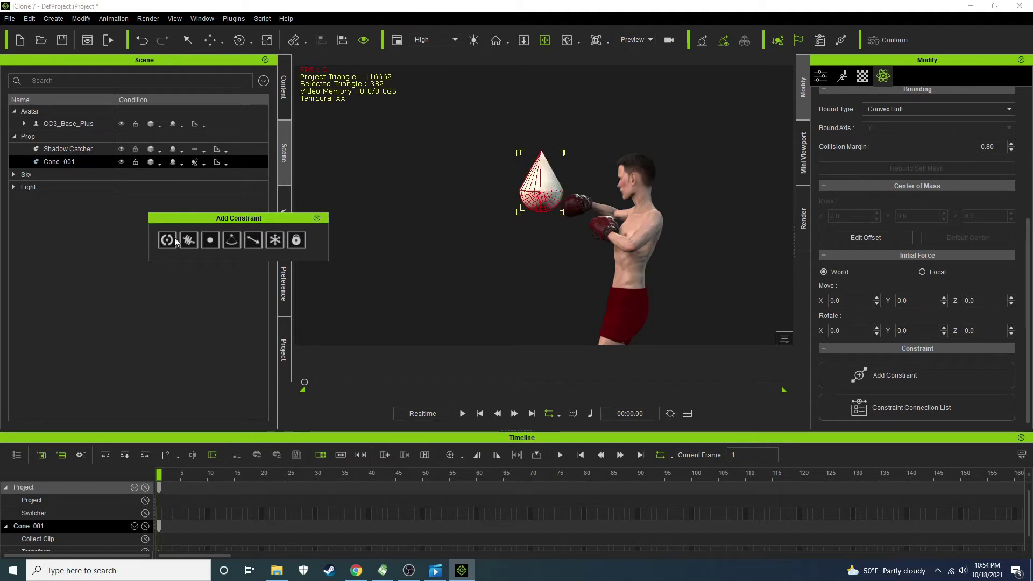
# - Attach a Hinge to the cone and zero its X and Y rotation
pyautogui.click(542, 156)
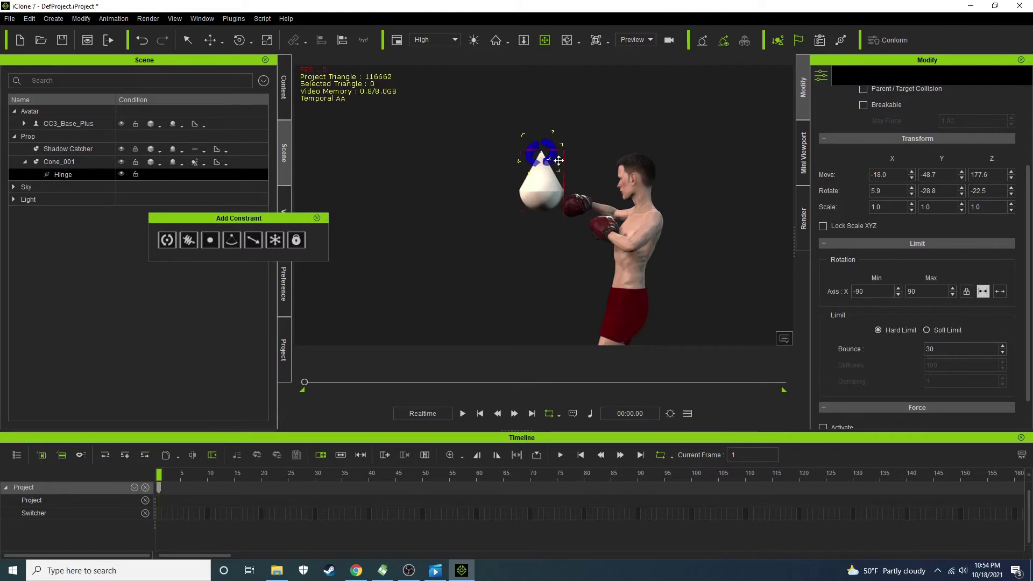
pyautogui.moveTo(627, 148); pyautogui.dragTo(540, 214, button='right')
pyautogui.doubleClick(893, 190)
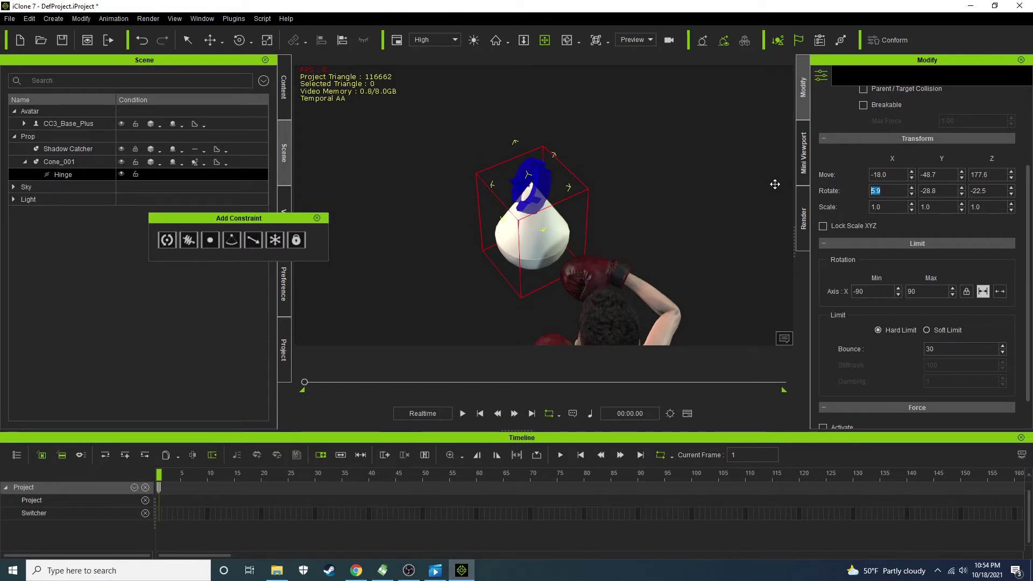
pyautogui.write('0')
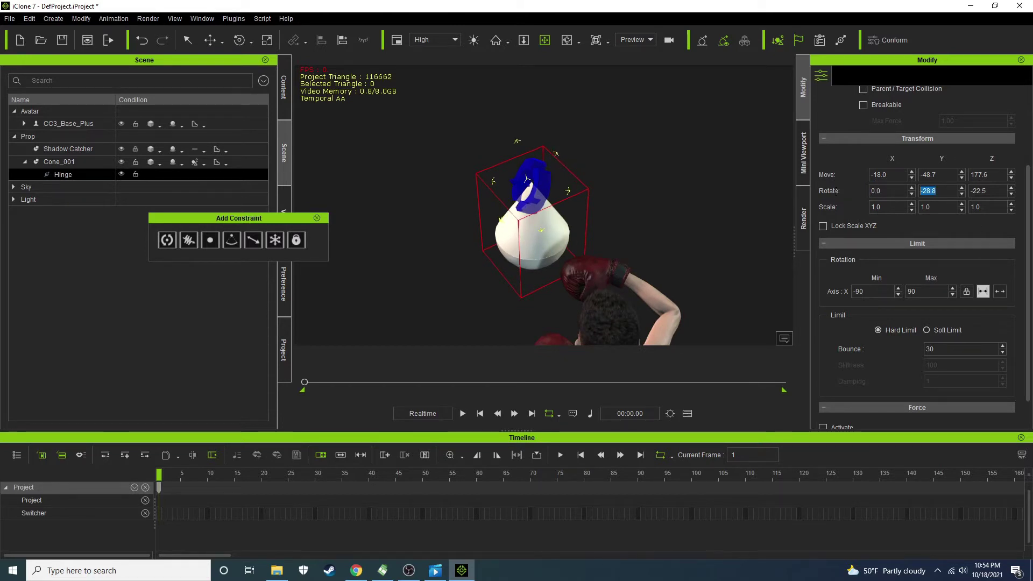
pyautogui.press('Return')
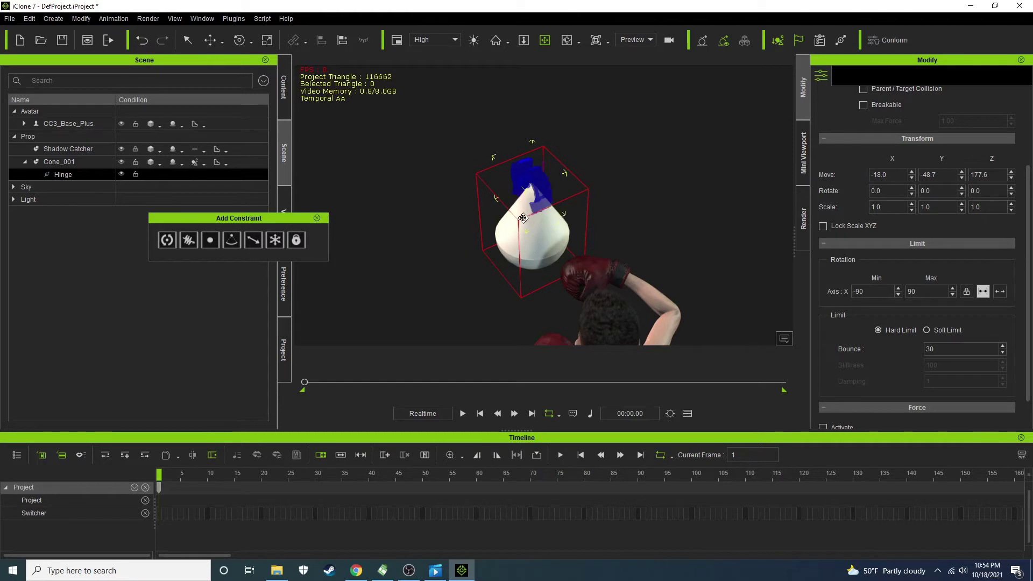
# - Rotate the hinge to -18 on Z so the cone tilts toward the boxer
pyautogui.moveTo(466, 221); pyautogui.dragTo(436, 409, button='right')
pyautogui.scroll(-3, 549, 243)
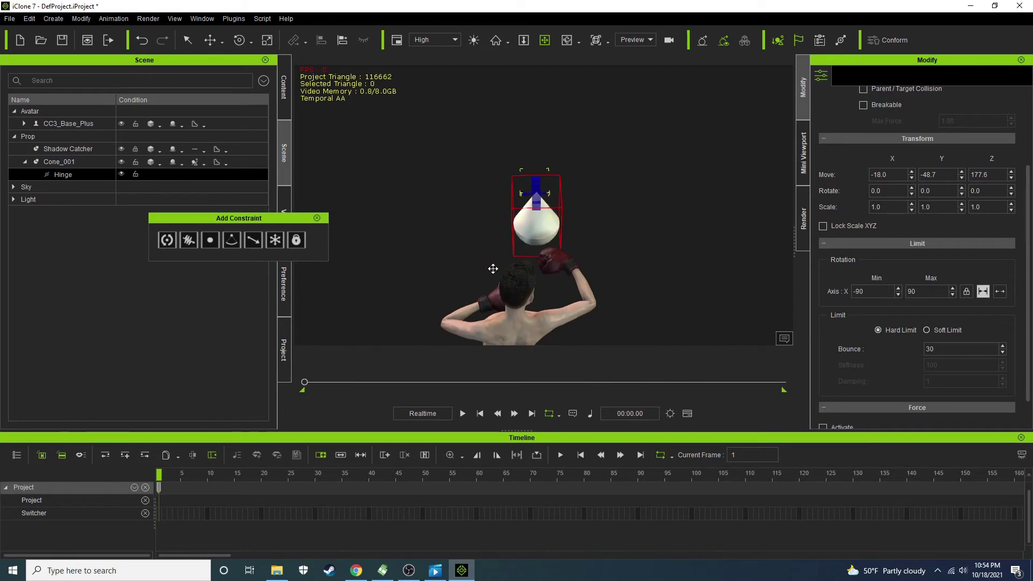
pyautogui.moveTo(493, 268); pyautogui.dragTo(552, 344, button='right')
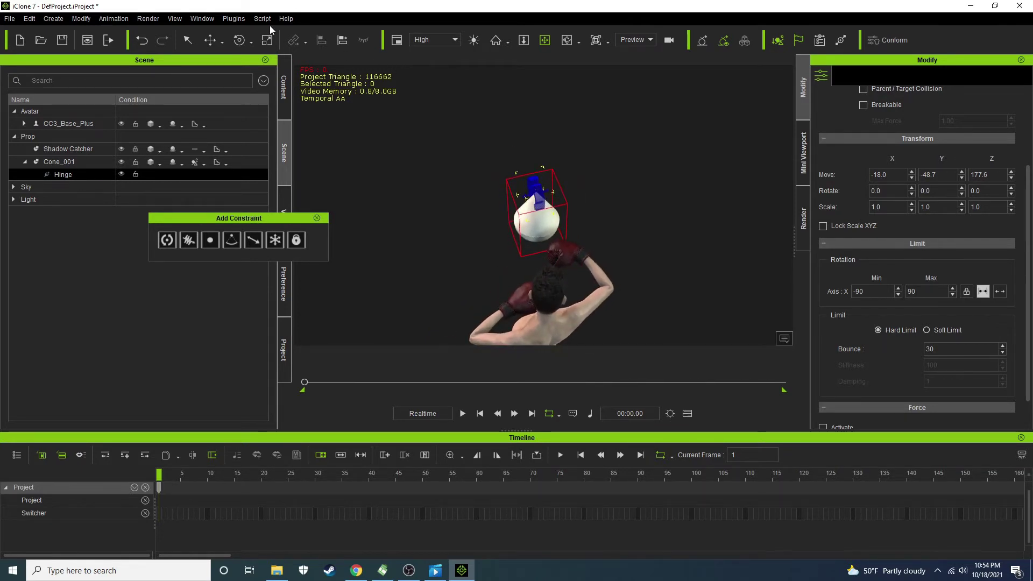
pyautogui.click(239, 39)
pyautogui.moveTo(531, 229); pyautogui.dragTo(521, 230)
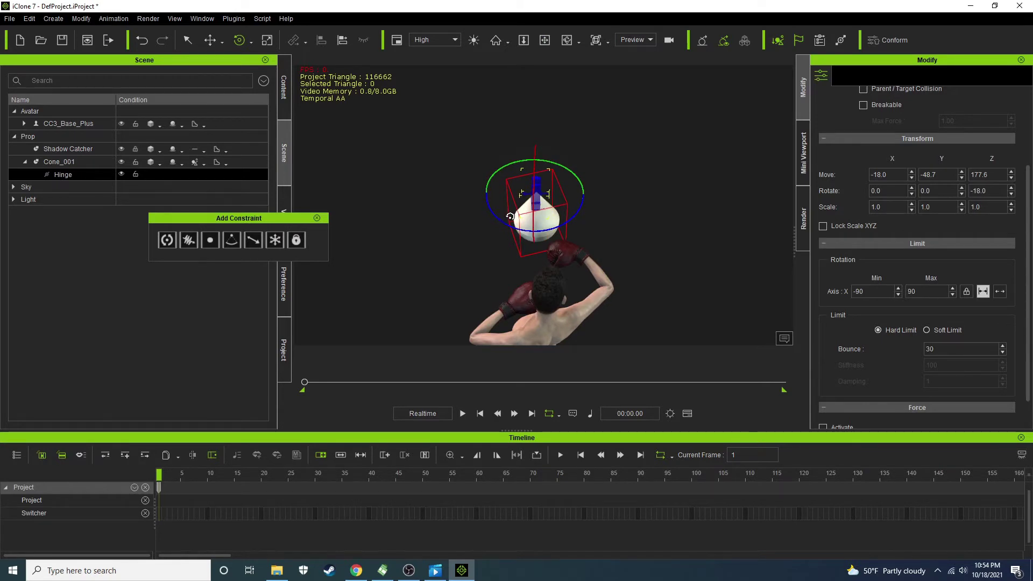
# - Frame the boxer full-length from the side and play the animation
pyautogui.moveTo(423, 161); pyautogui.dragTo(646, 196, button='right')
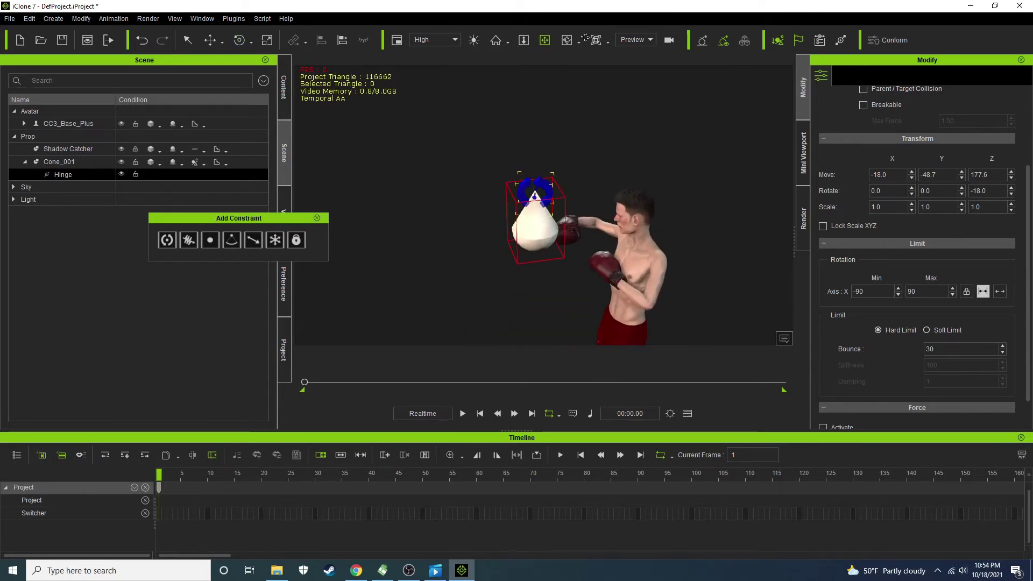
pyautogui.moveTo(525, 298); pyautogui.dragTo(507, 238, button='middle')
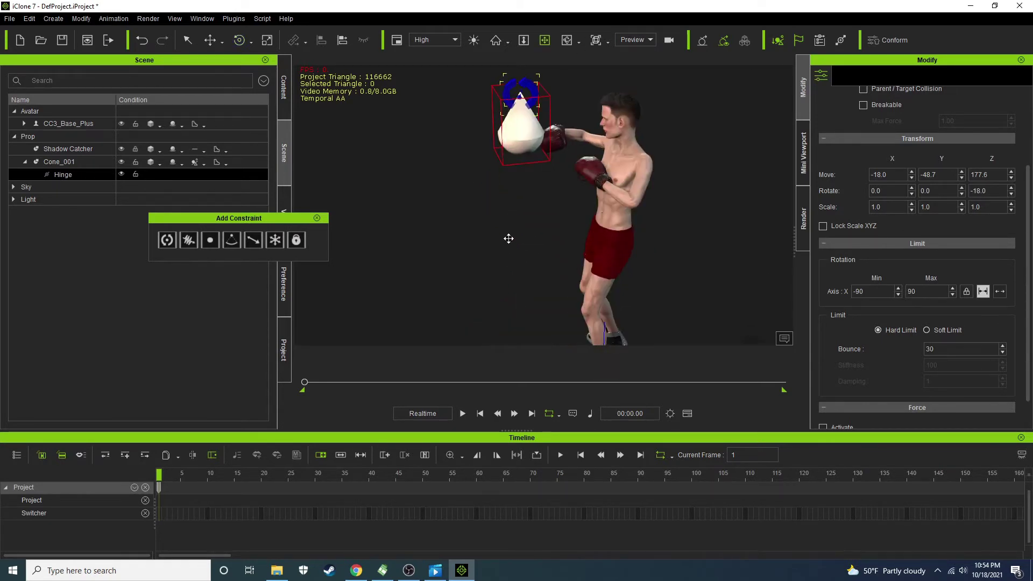
pyautogui.click(463, 413)
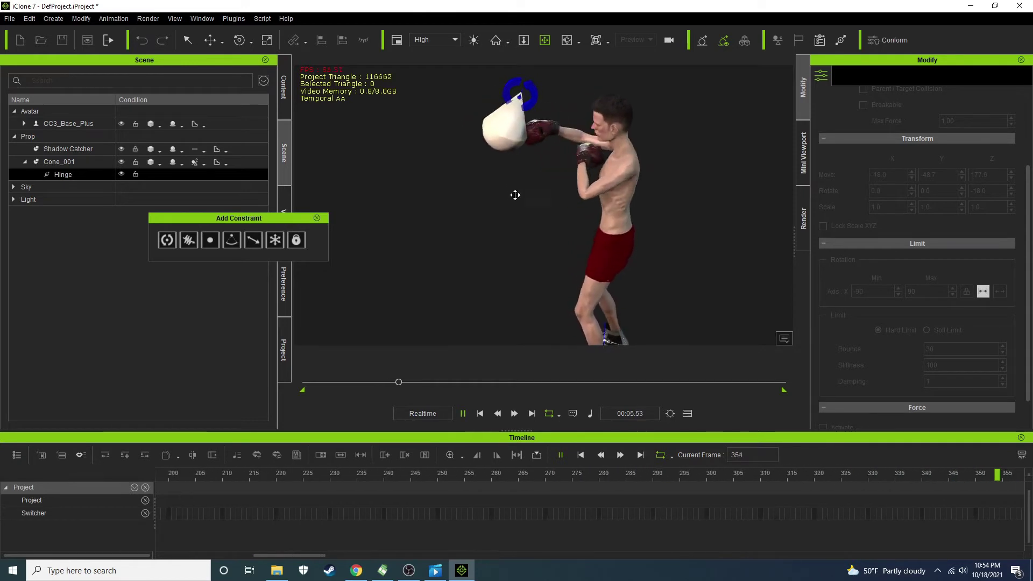
# - Replay the punch from an overhead view, reset to frame 1, then select CC3_Base_Plus
pyautogui.click(481, 414)
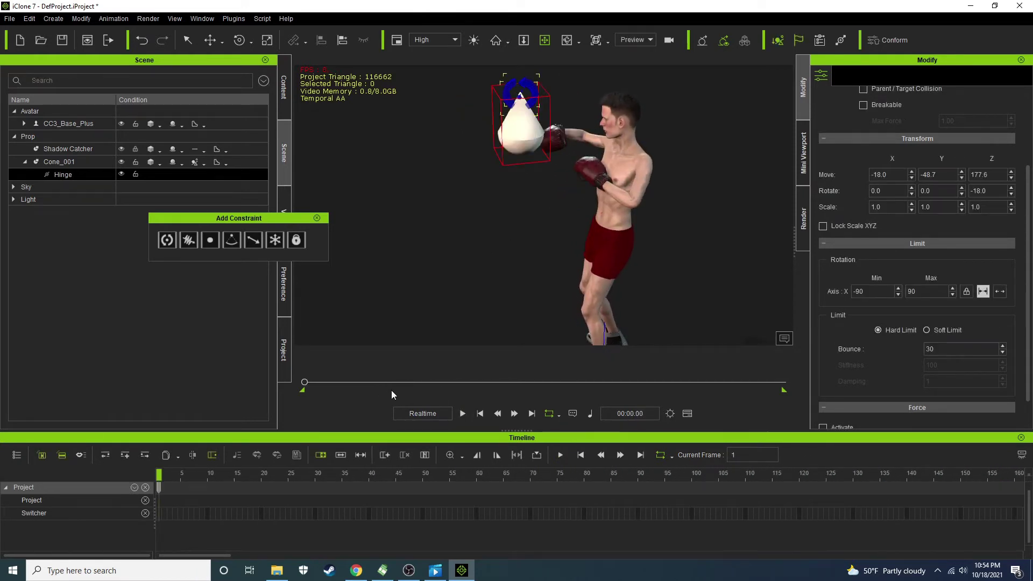
pyautogui.moveTo(534, 197); pyautogui.dragTo(517, 294, button='right')
pyautogui.click(463, 413)
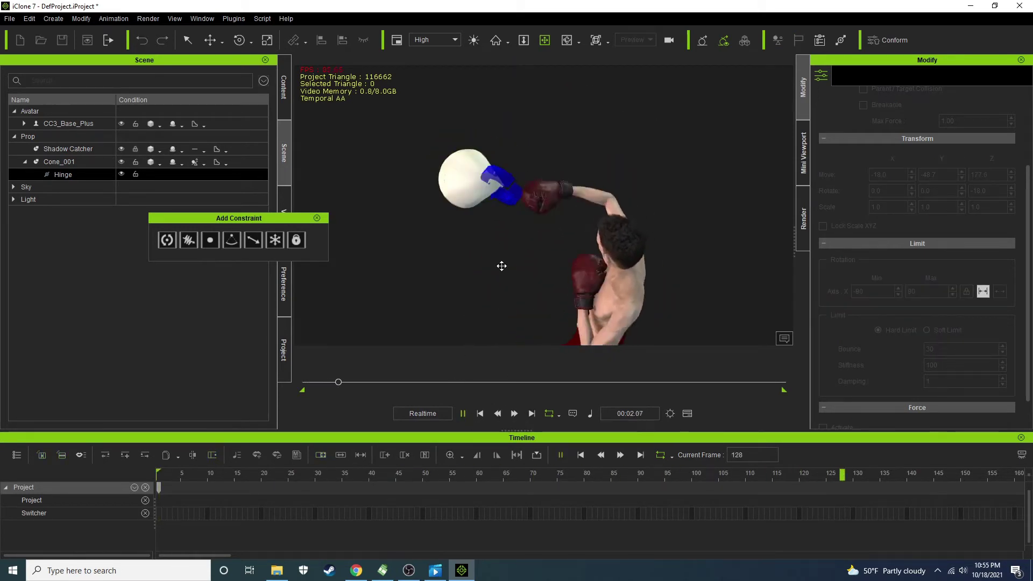
pyautogui.click(481, 414)
pyautogui.moveTo(561, 306); pyautogui.dragTo(524, 225, button='right')
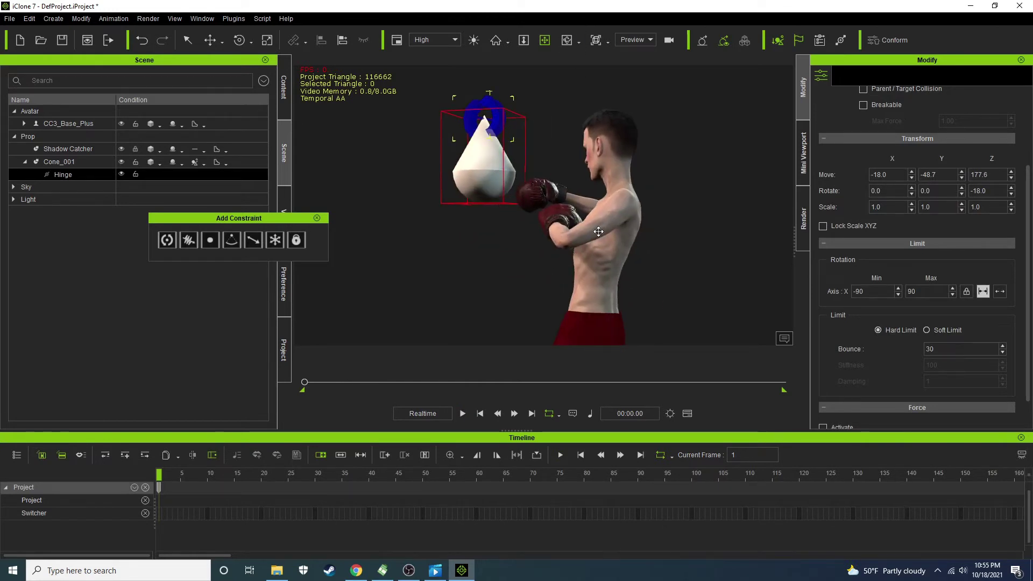
pyautogui.click(599, 231)
# - Open the boxer's Character Collision Shape Editor from the Modify panel
pyautogui.click(821, 76)
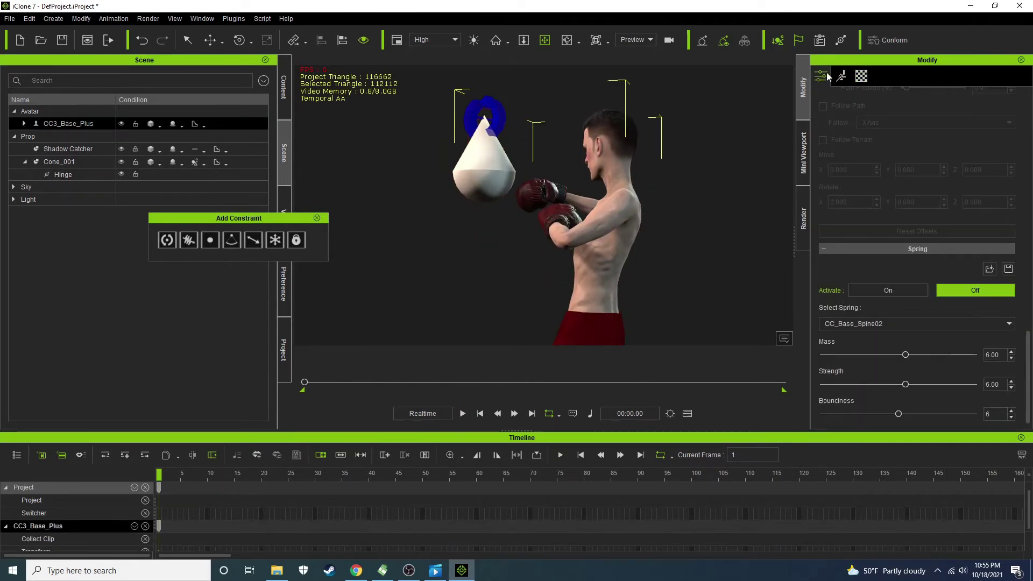
pyautogui.scroll(15, 980, 199)
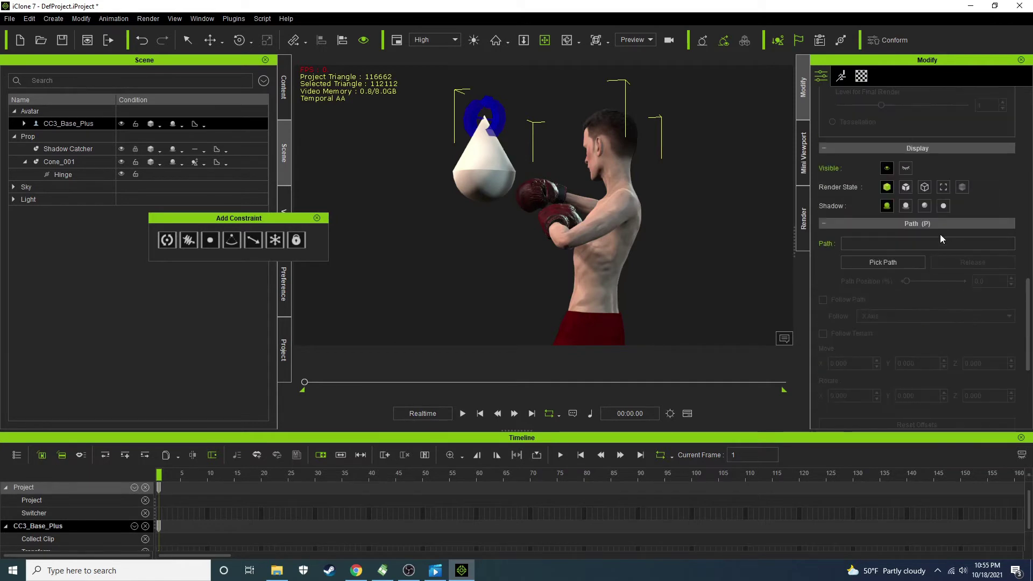
pyautogui.scroll(5, 937, 213)
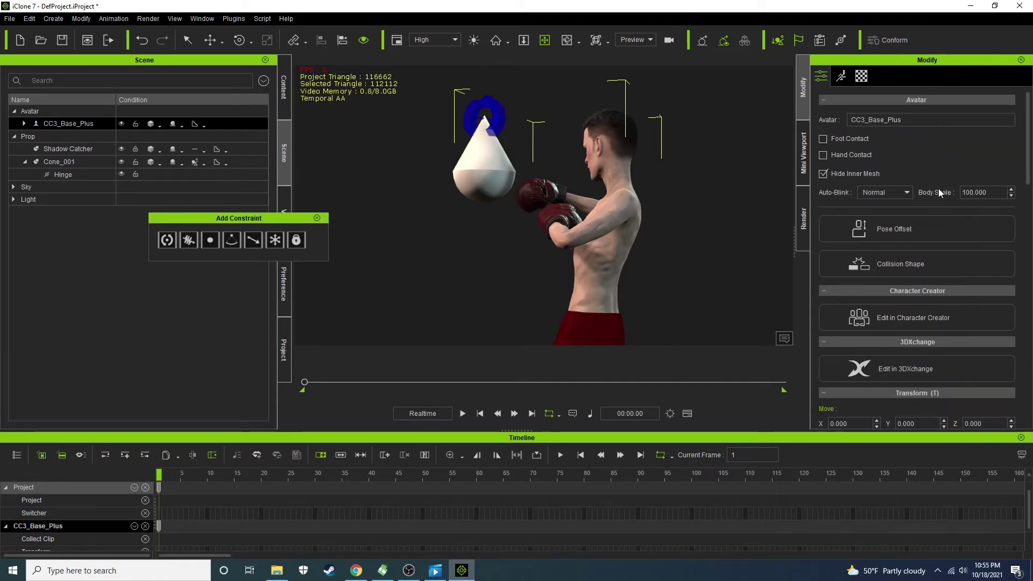
pyautogui.click(897, 264)
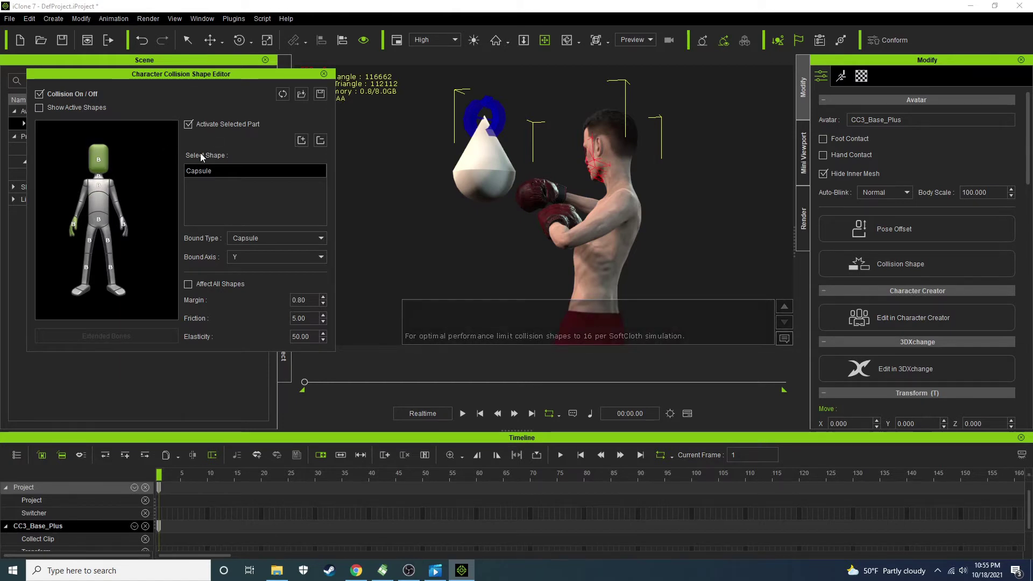
# - Disable collision on chosen parts like the abdomen, apply left-hand changes to all shapes, show active shapes
pyautogui.click(207, 125)
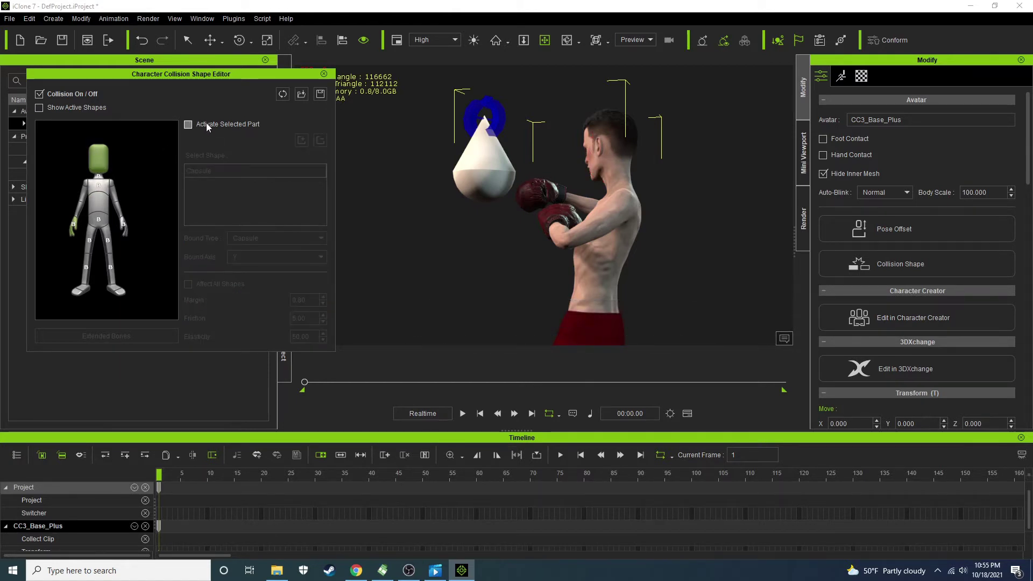
pyautogui.click(96, 176)
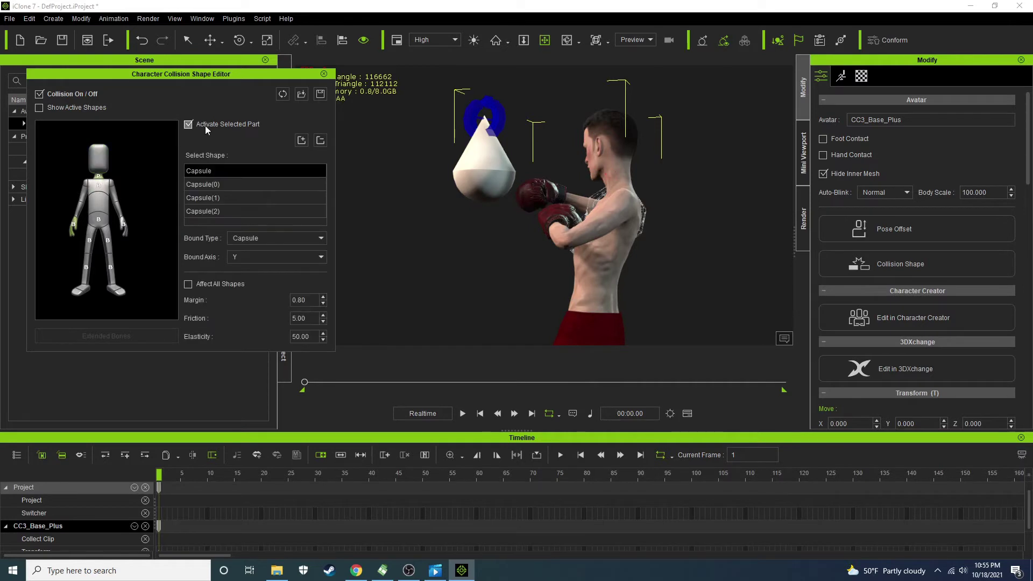
pyautogui.click(98, 186)
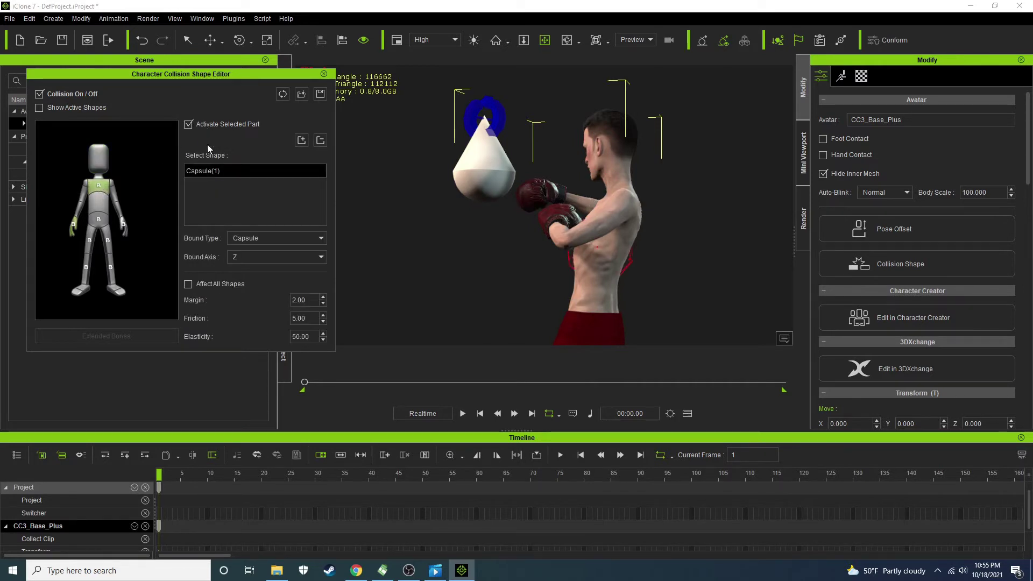
pyautogui.click(106, 221)
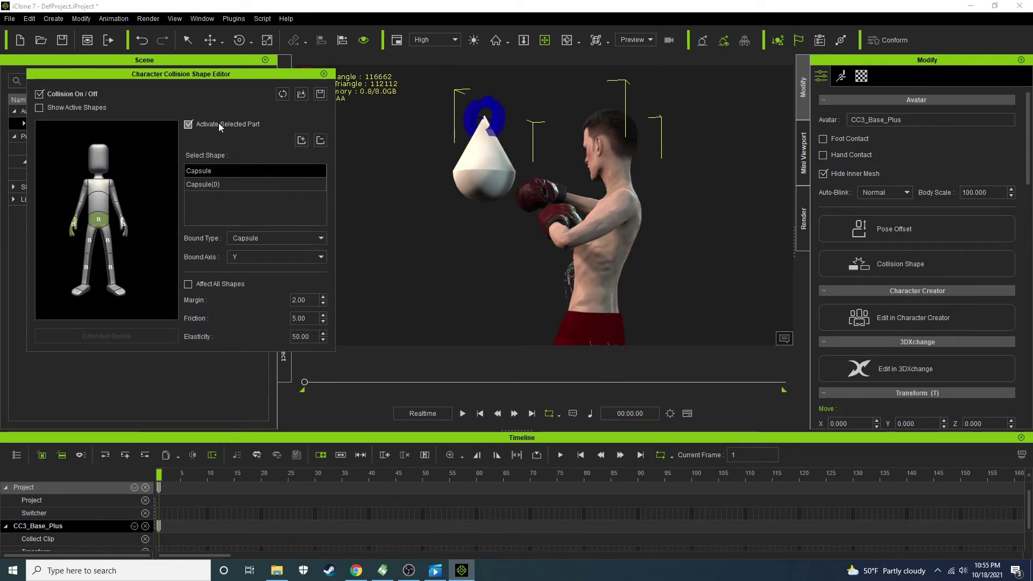
pyautogui.click(219, 124)
pyautogui.click(72, 226)
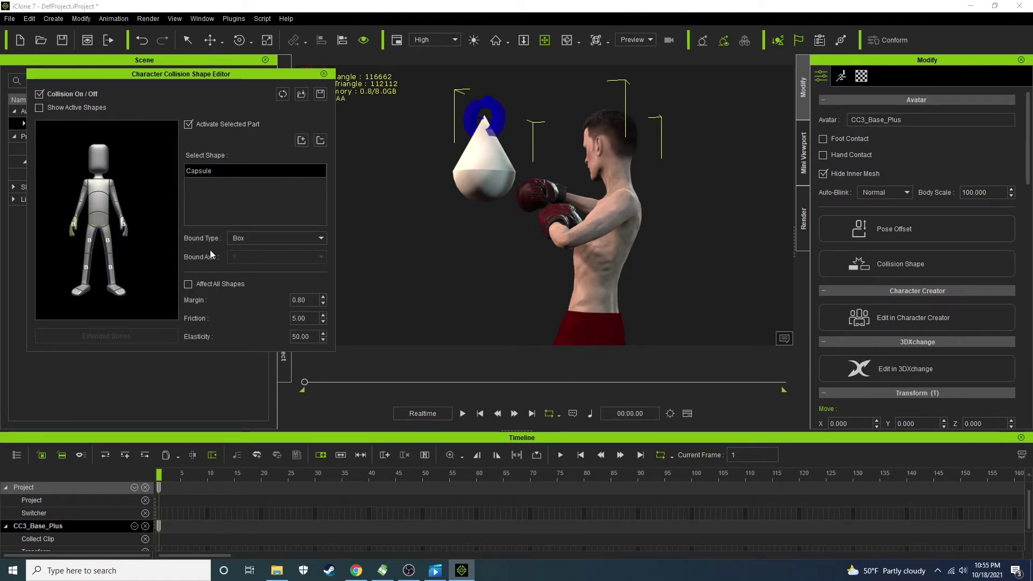
pyautogui.click(217, 285)
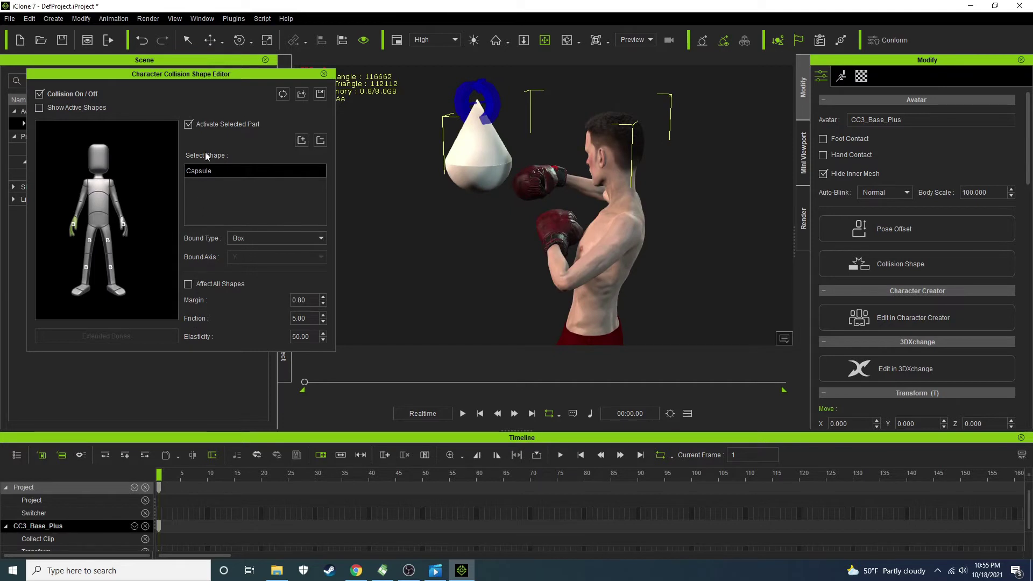
pyautogui.click(79, 108)
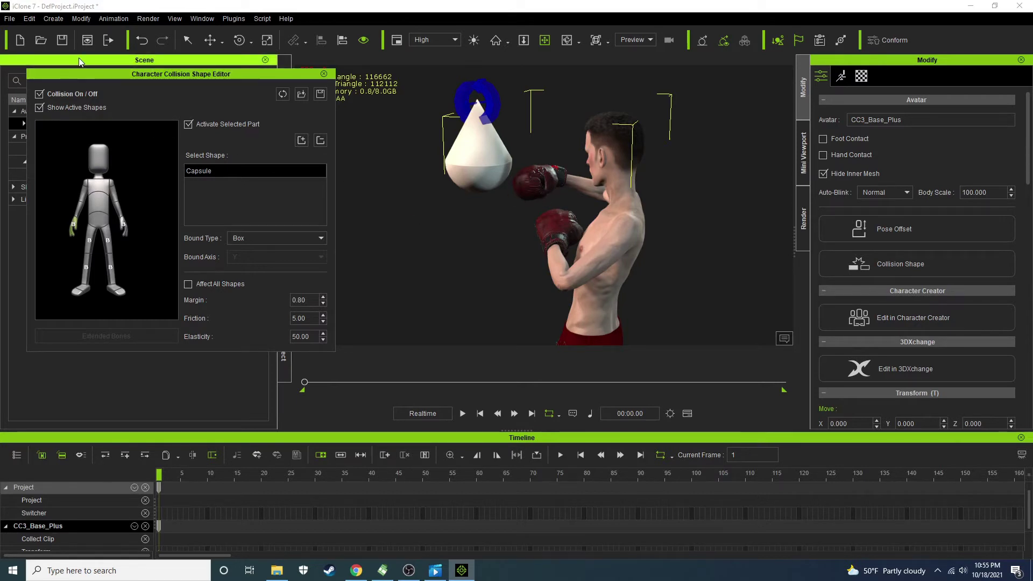
# - Expand CC3_Base_Plus in the Scene list and hide Boxing Glove R
pyautogui.moveTo(76, 75); pyautogui.dragTo(86, 258)
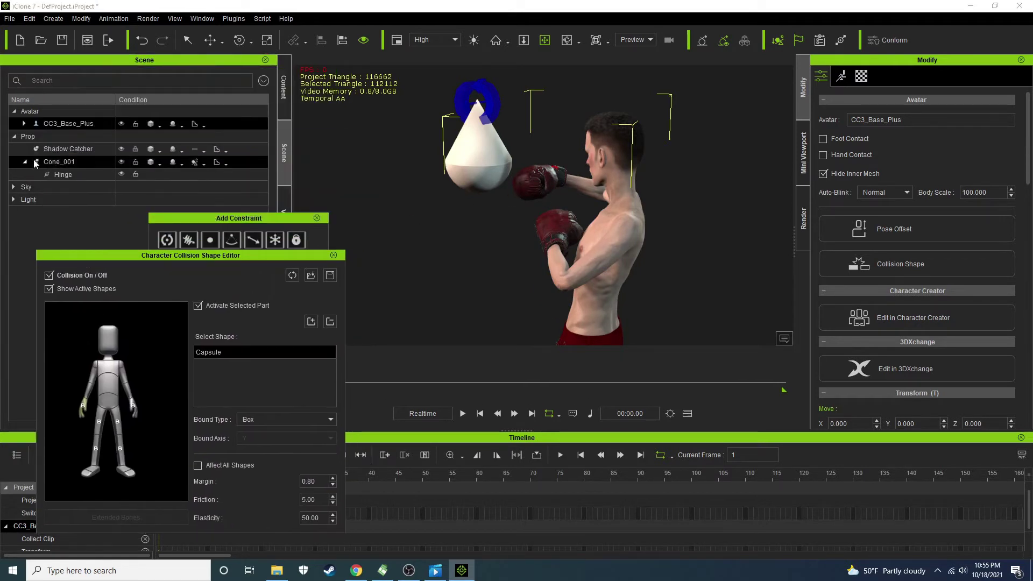
pyautogui.doubleClick(69, 123)
pyautogui.click(78, 150)
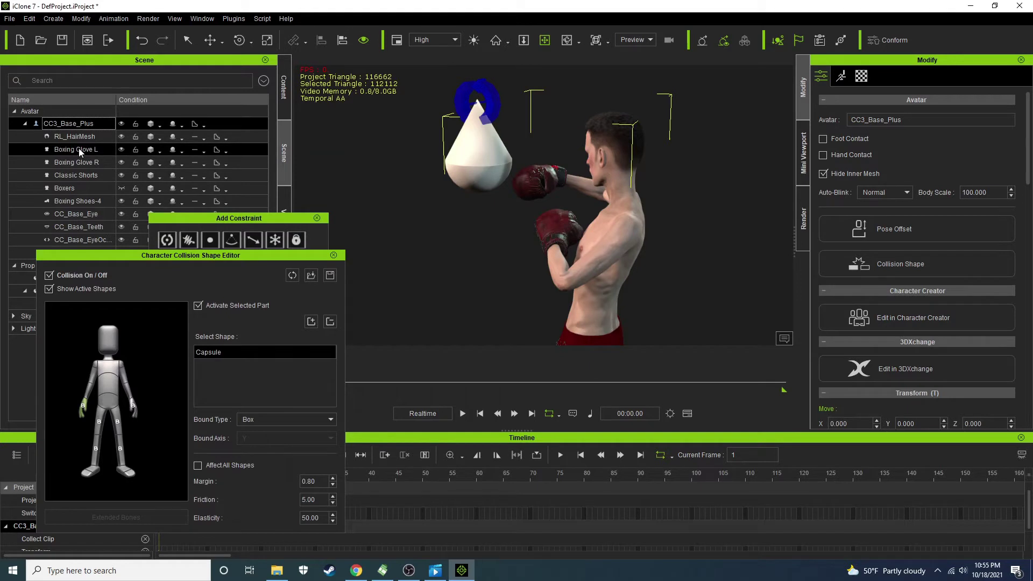
pyautogui.click(121, 148)
pyautogui.click(121, 150)
pyautogui.click(122, 163)
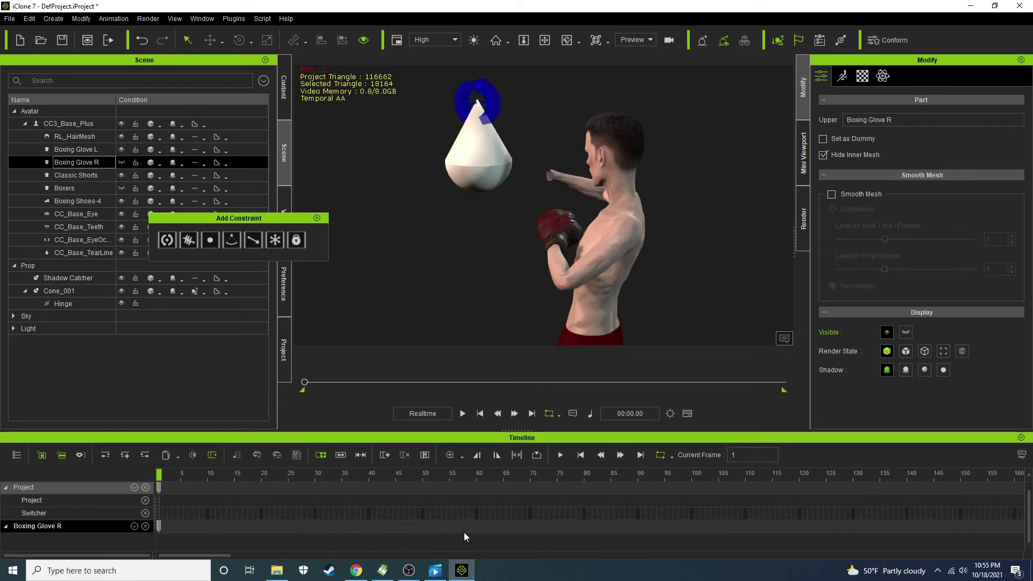
# - Reopen the collision shape editor, inspect the forearm box, and unhide Boxing Glove R
pyautogui.moveTo(263, 220); pyautogui.dragTo(421, 260)
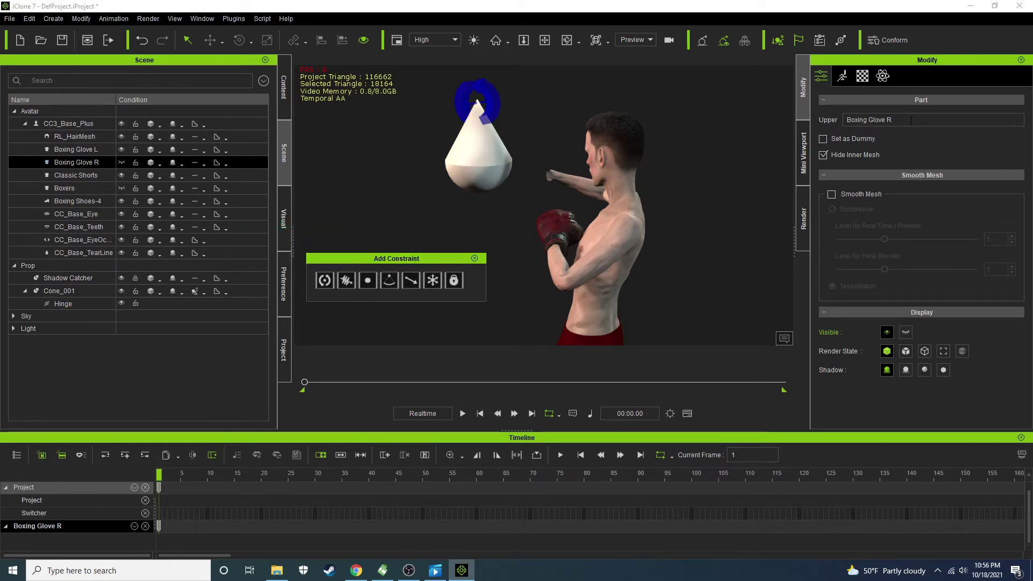
pyautogui.click(861, 119)
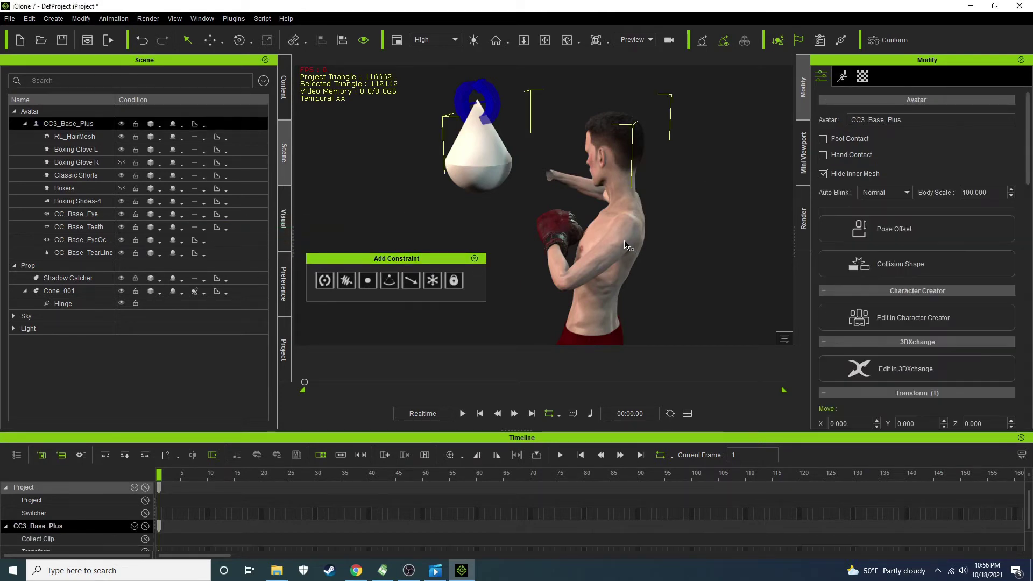
pyautogui.click(891, 265)
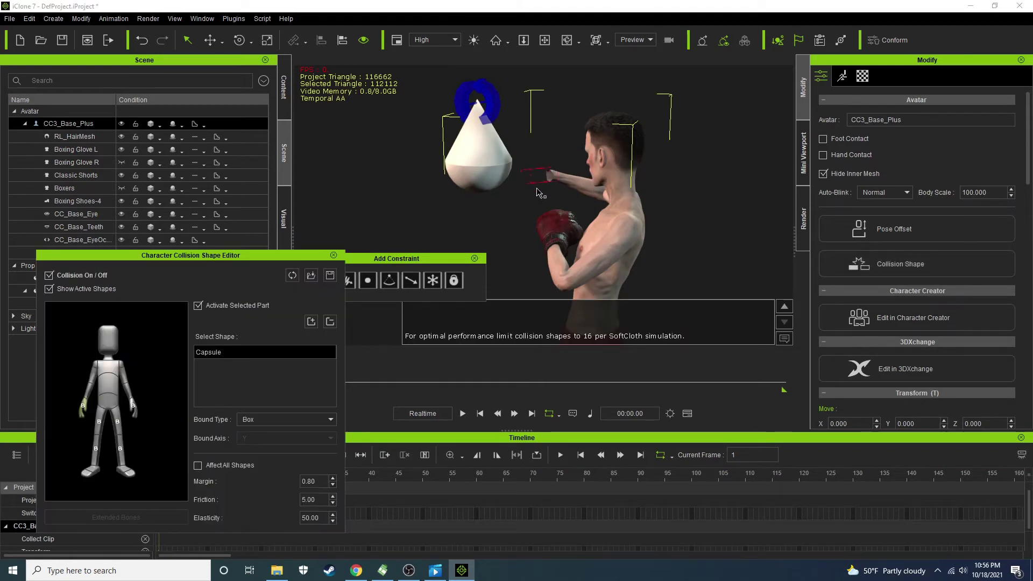
pyautogui.scroll(3, 552, 172)
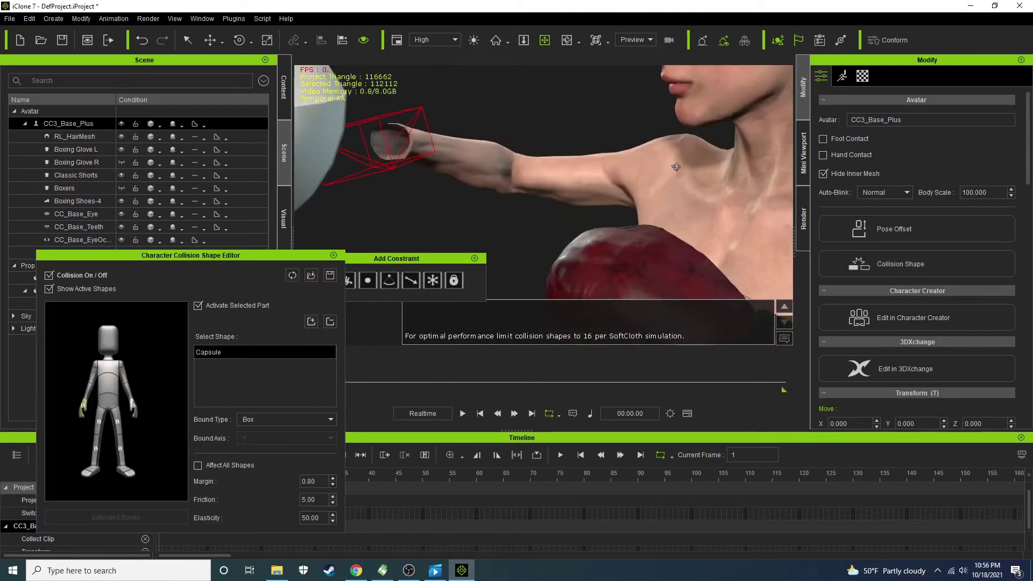
pyautogui.scroll(-4, 492, 191)
pyautogui.moveTo(492, 191); pyautogui.dragTo(387, 305, button='right')
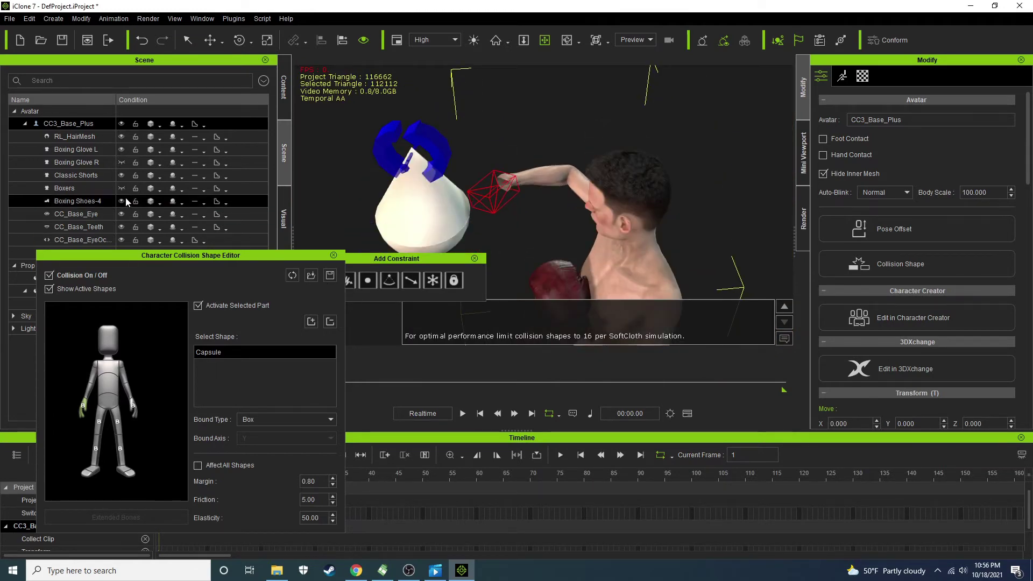
pyautogui.click(123, 161)
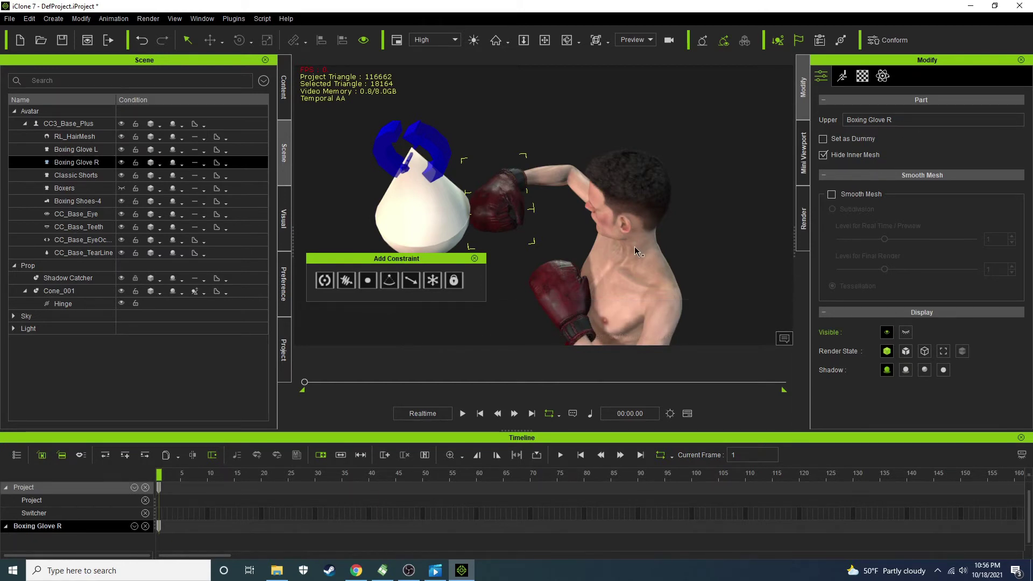
pyautogui.click(628, 216)
pyautogui.click(628, 216)
pyautogui.click(632, 304)
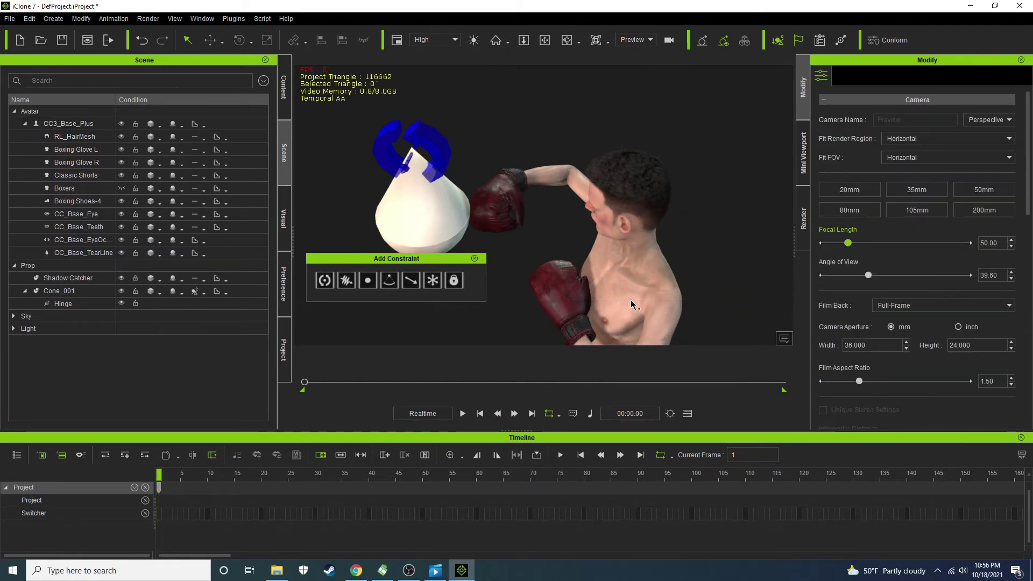
pyautogui.click(92, 123)
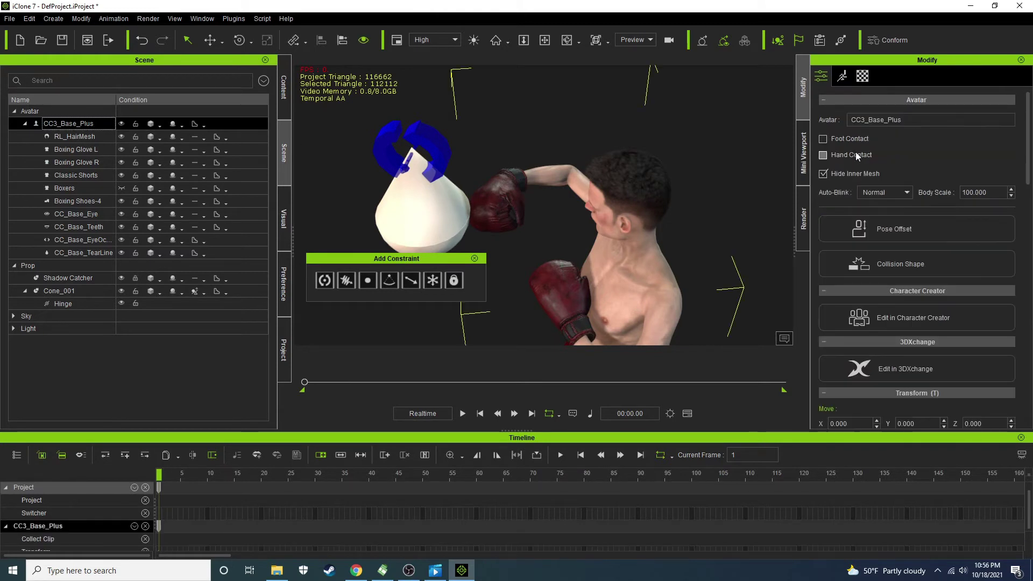
pyautogui.click(884, 270)
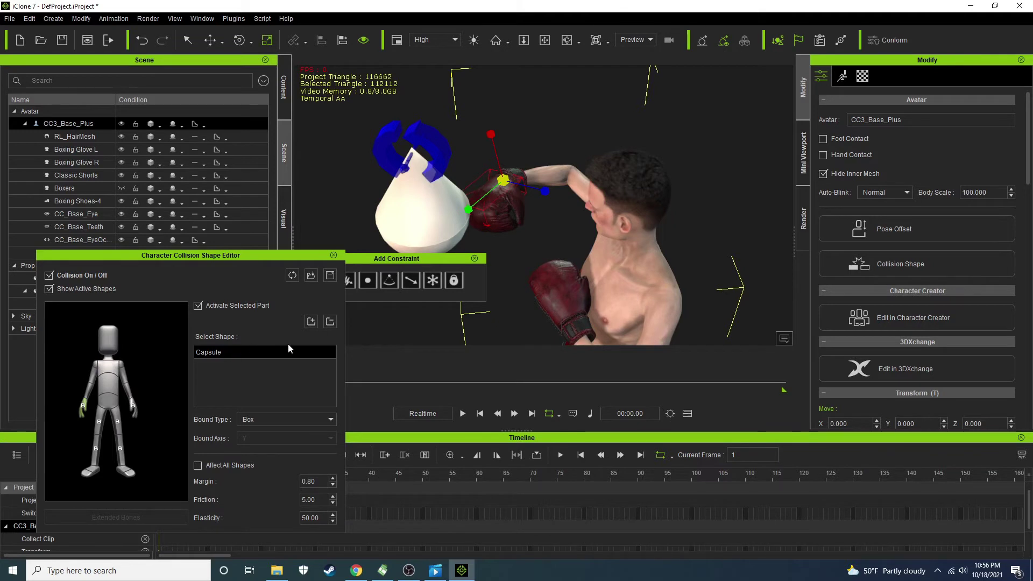
pyautogui.click(282, 421)
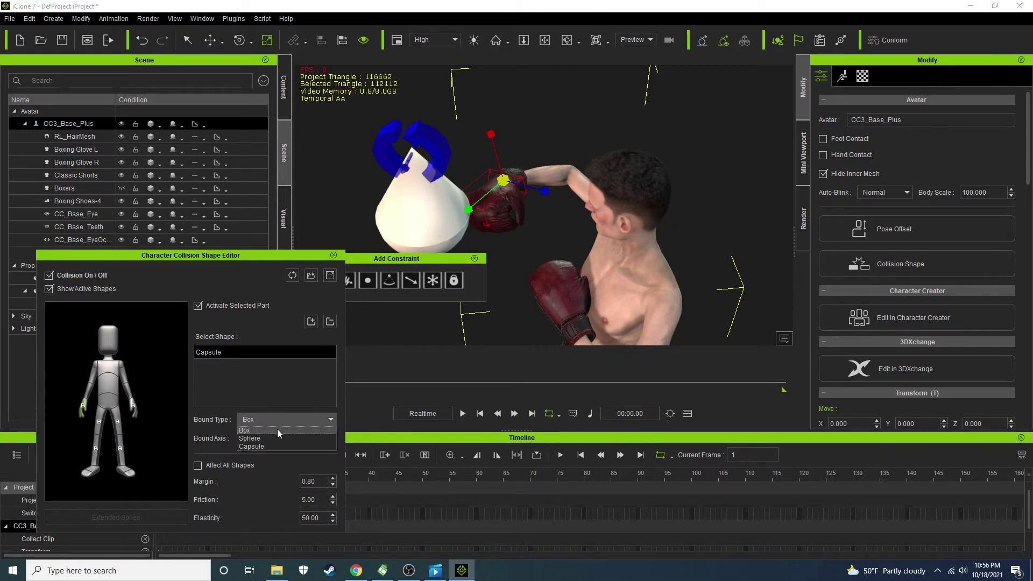
pyautogui.click(269, 438)
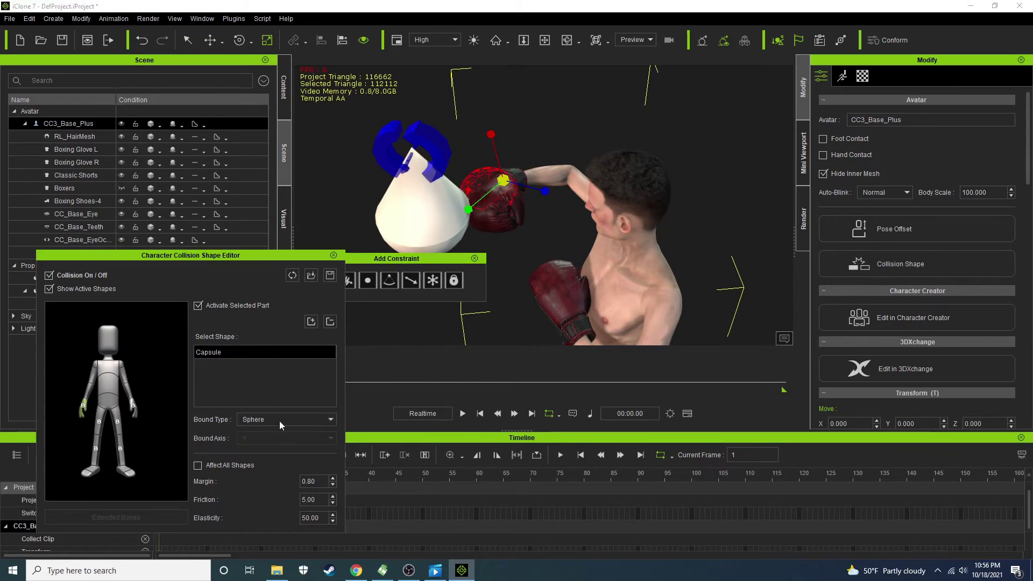
pyautogui.click(279, 421)
pyautogui.click(270, 445)
pyautogui.click(270, 420)
pyautogui.click(270, 431)
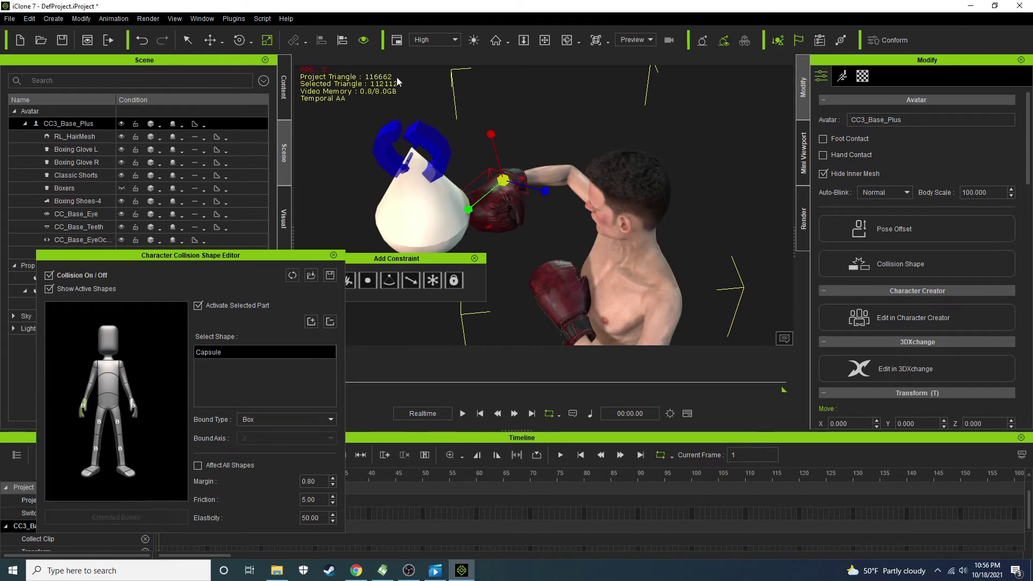
pyautogui.click(134, 408)
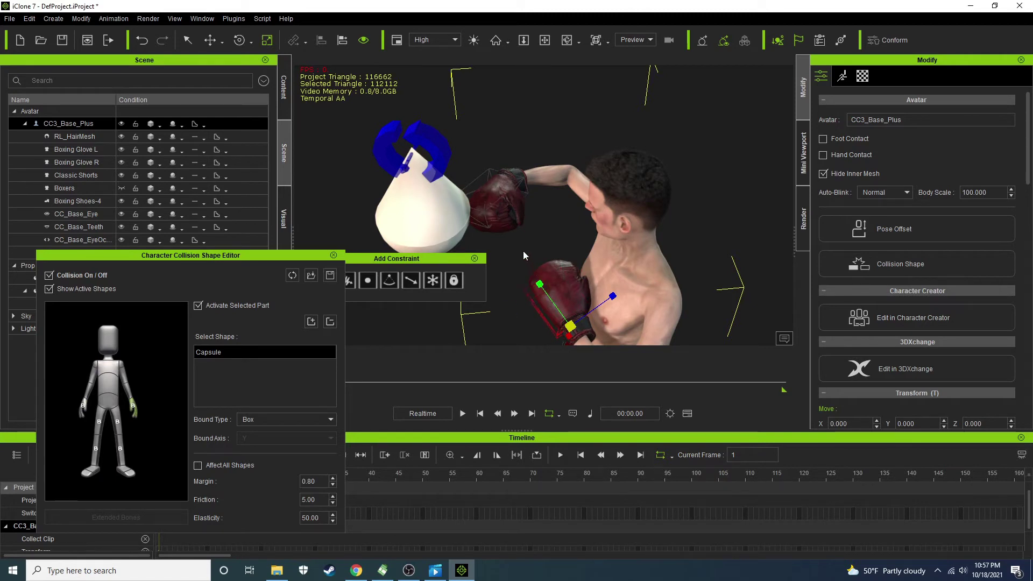
pyautogui.click(334, 256)
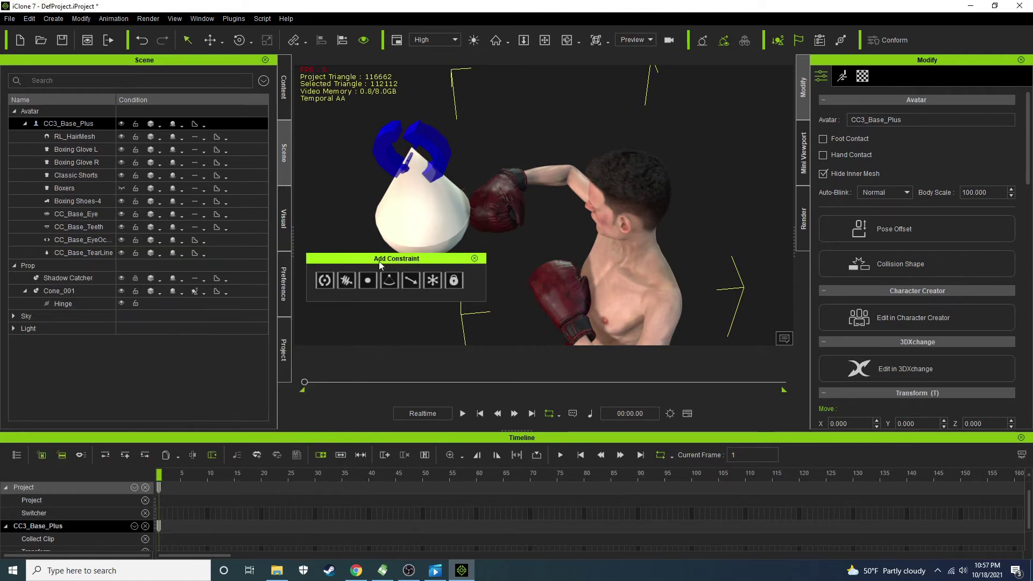
pyautogui.click(462, 414)
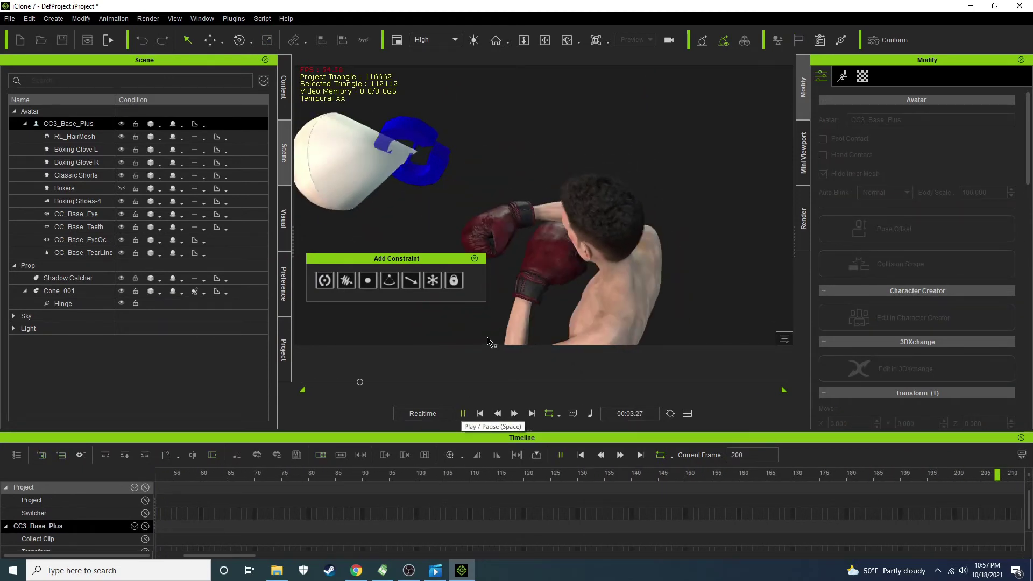
pyautogui.click(481, 413)
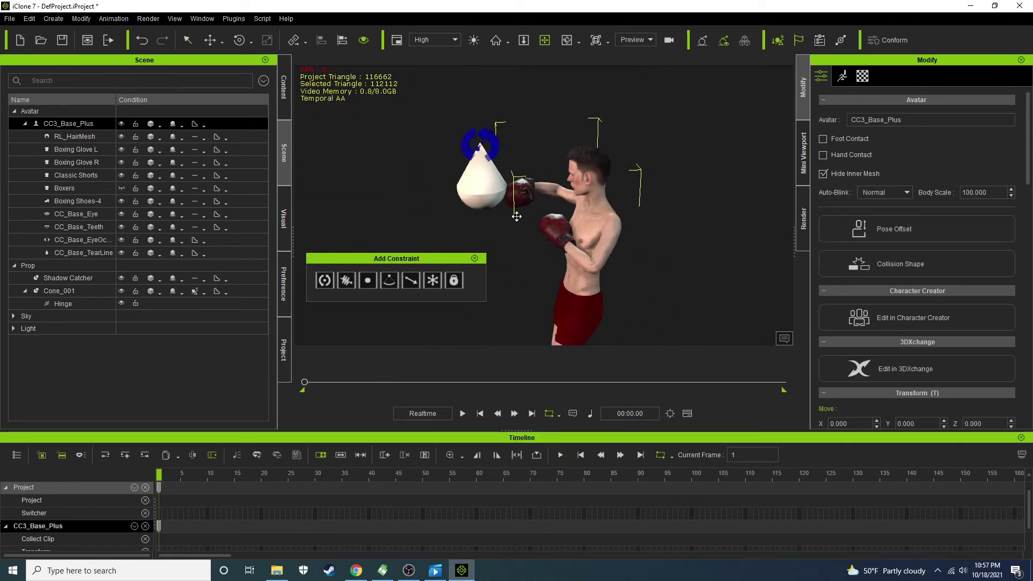
pyautogui.moveTo(436, 205); pyautogui.dragTo(555, 206, button='right')
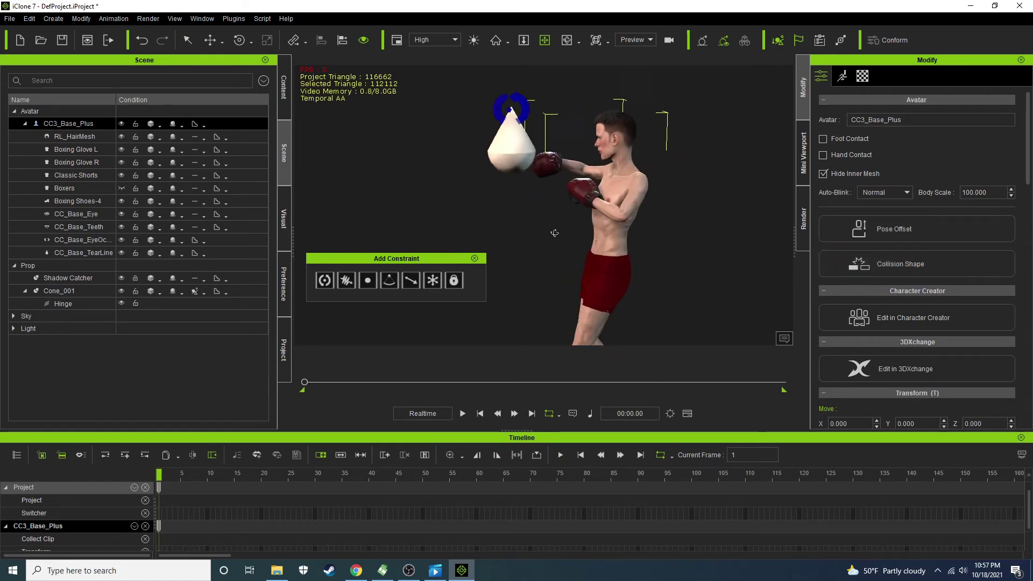
pyautogui.click(463, 413)
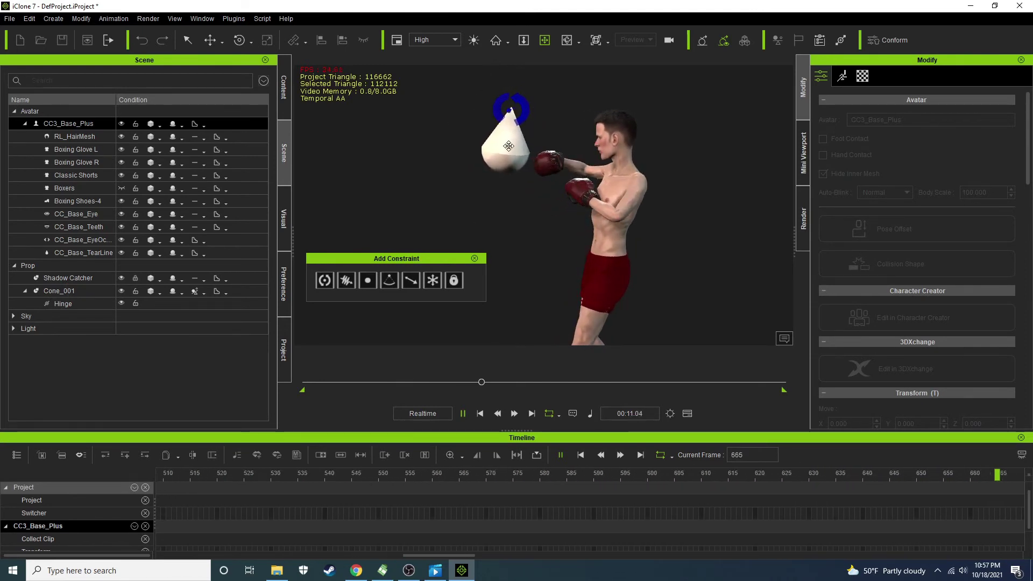
pyautogui.click(480, 414)
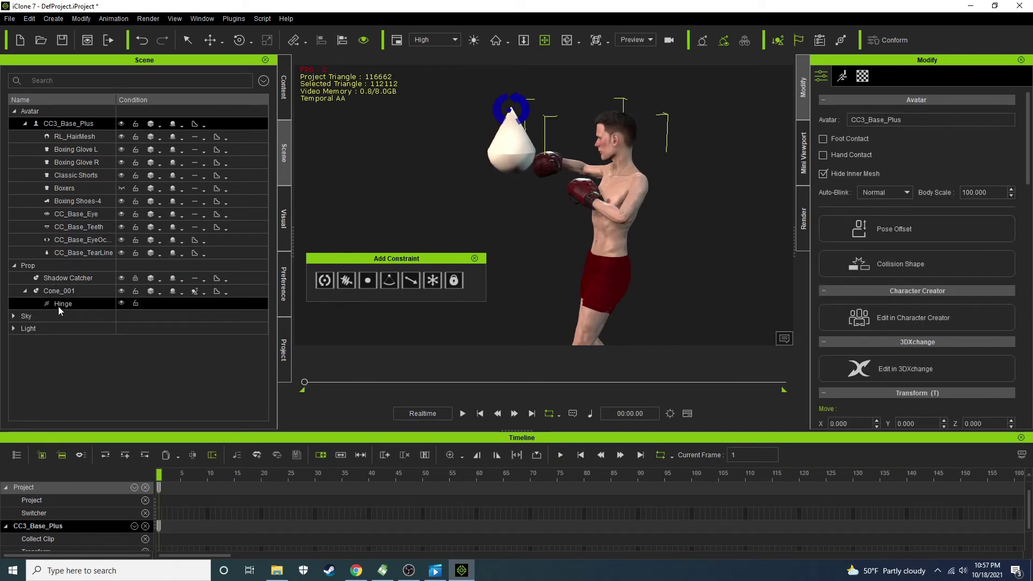
pyautogui.click(225, 304)
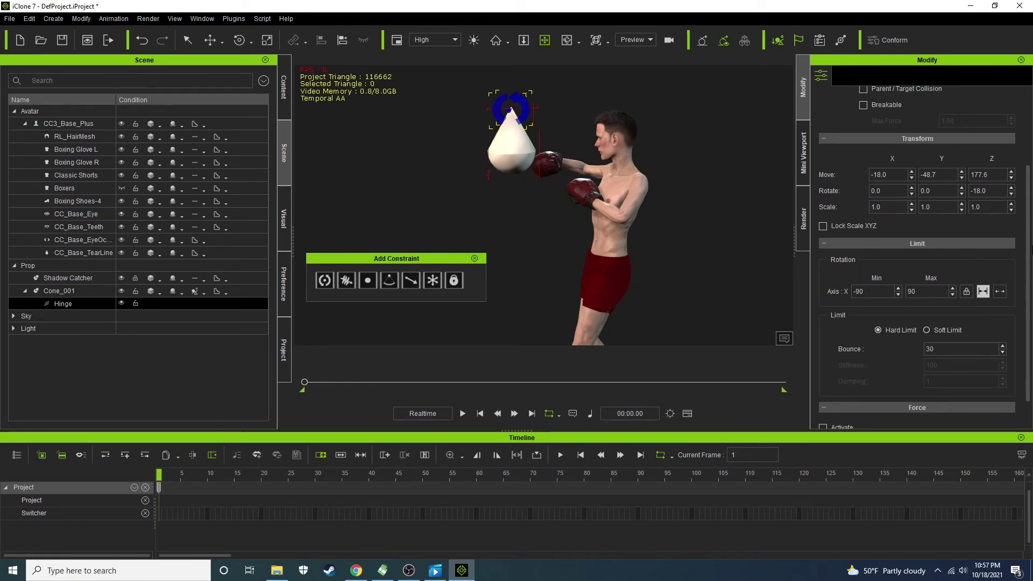
# - Scroll through the hinge's Modify settings, then bring up File Explorer
pyautogui.scroll(-2, 985, 321)
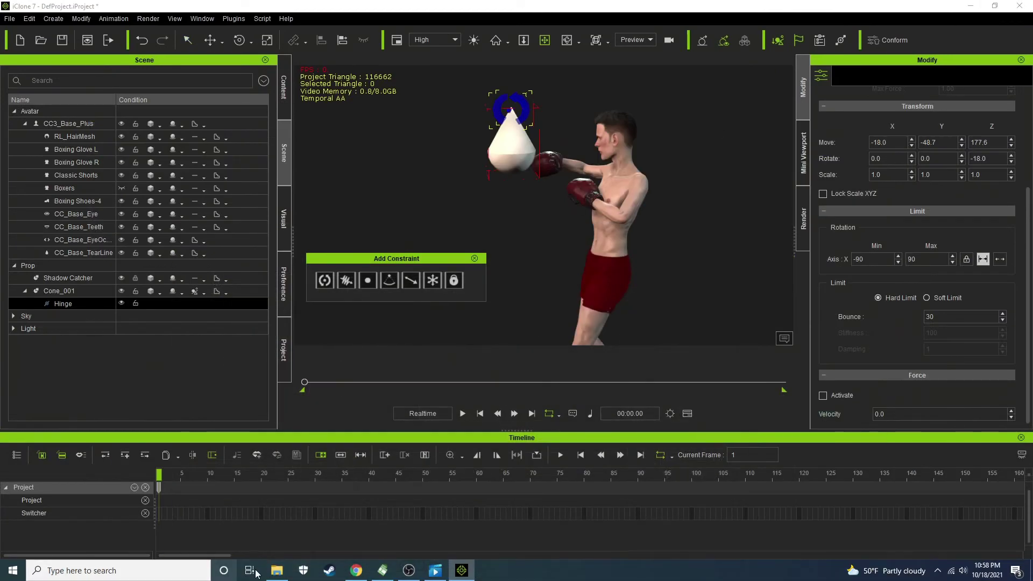
pyautogui.click(281, 572)
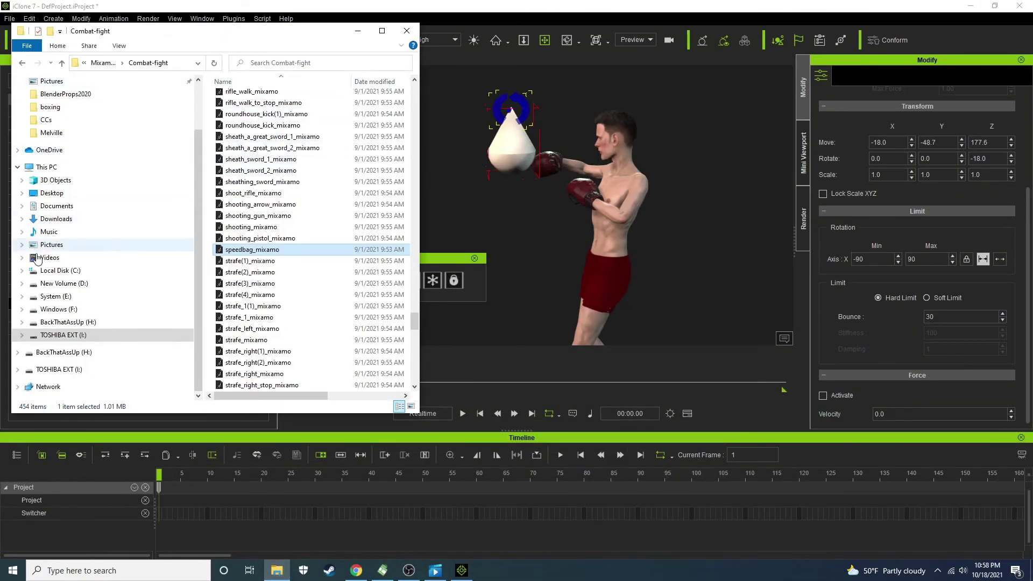
# - Open the Melville folder on TOSHIBA EXT (I:) maximized and play the boxingtest2 video
pyautogui.click(63, 335)
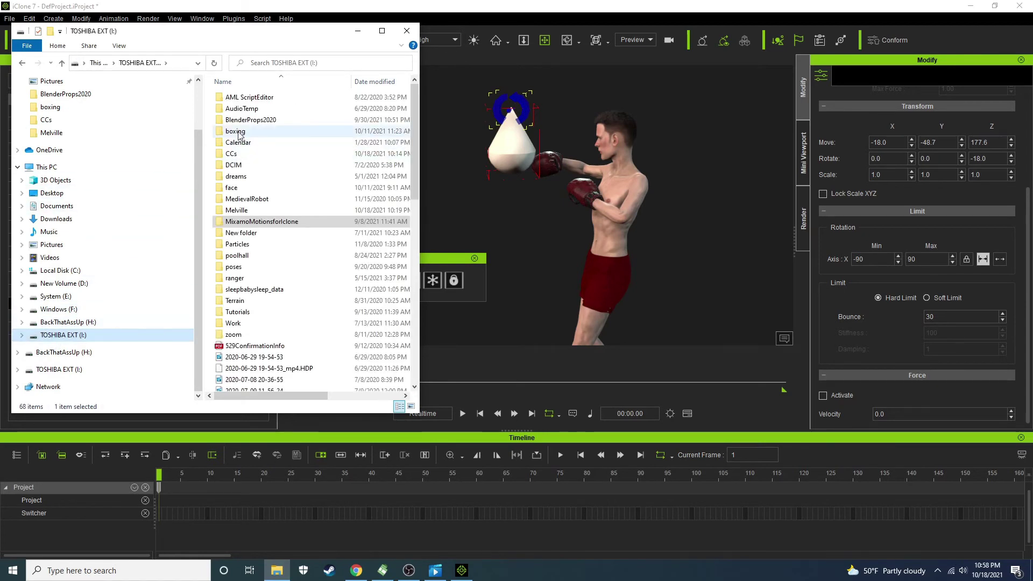
pyautogui.click(237, 133)
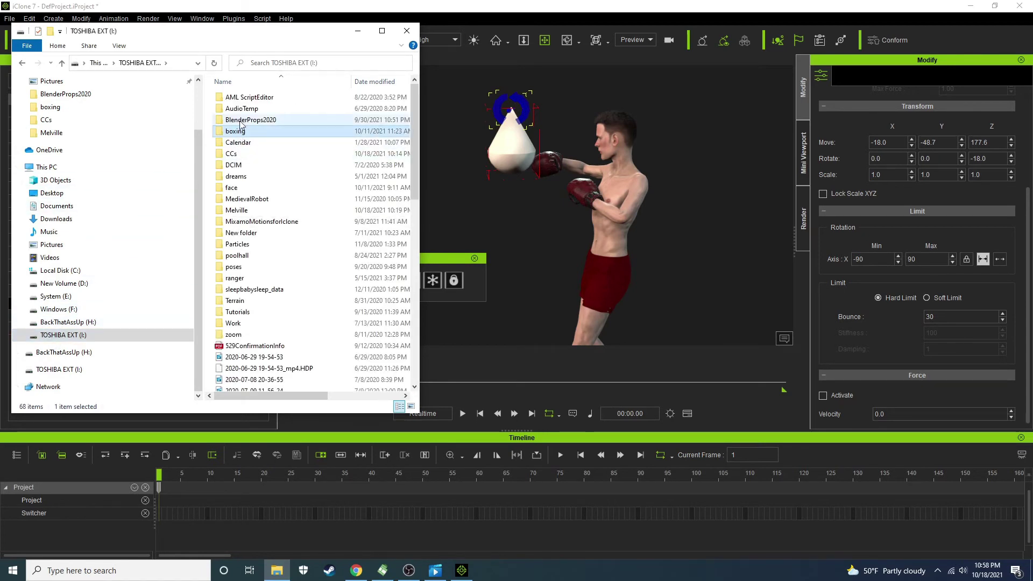
pyautogui.doubleClick(246, 131)
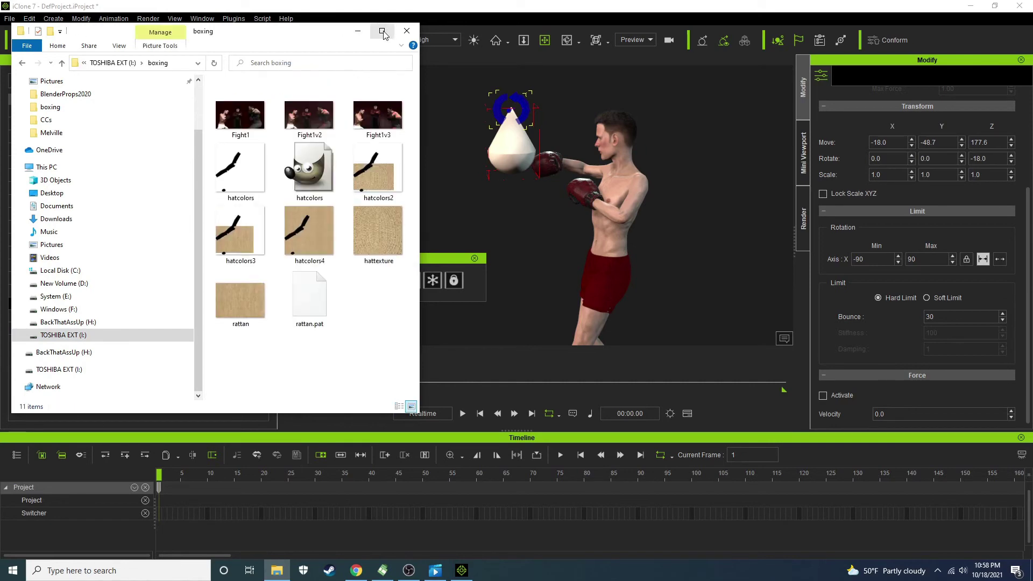
pyautogui.click(43, 336)
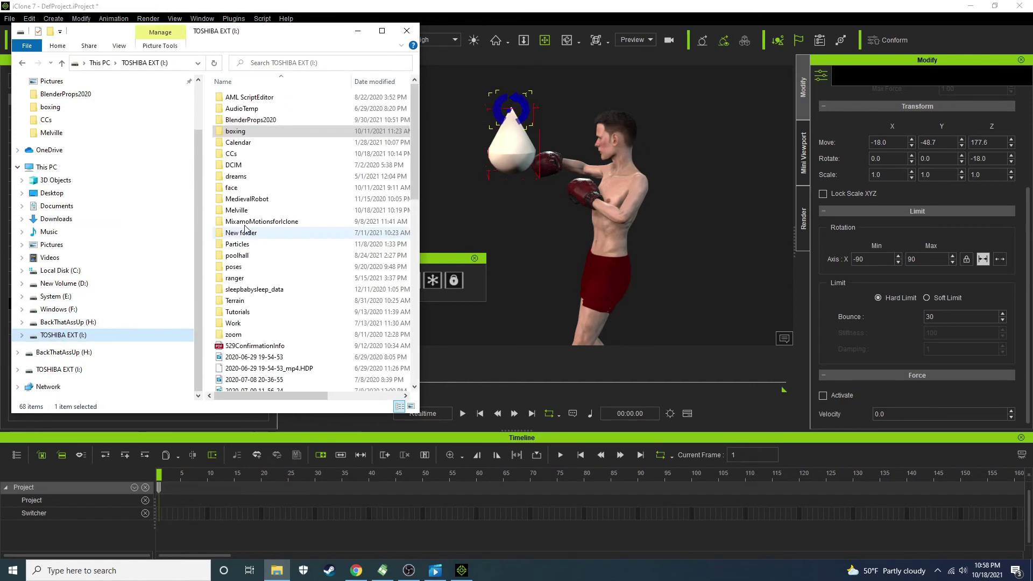
pyautogui.doubleClick(258, 210)
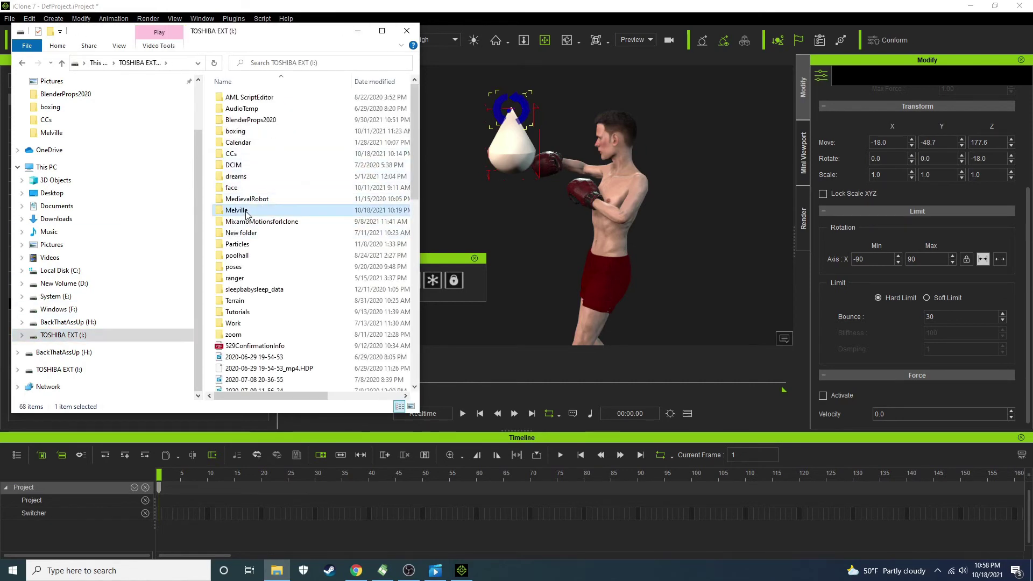
pyautogui.click(382, 30)
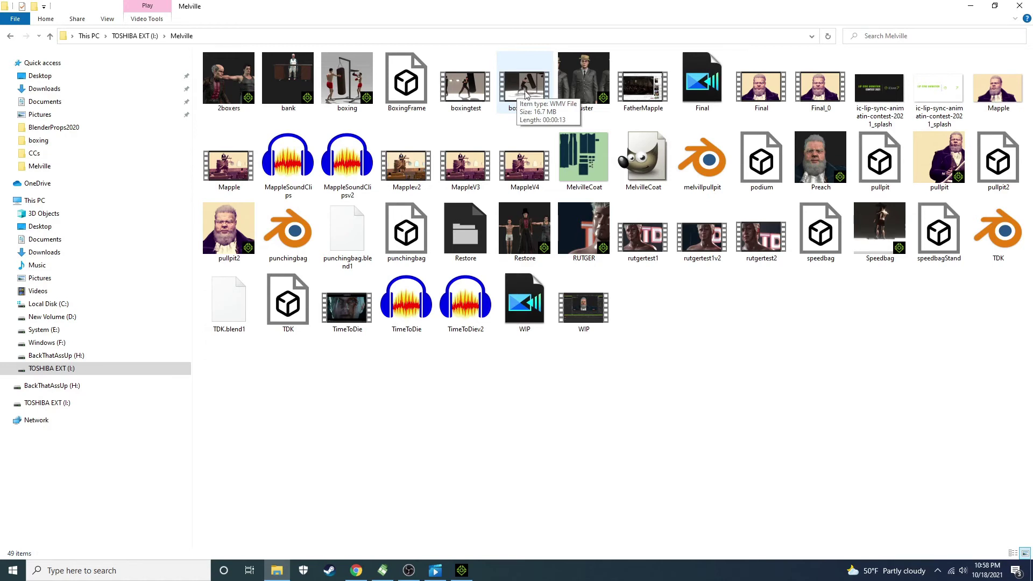
pyautogui.doubleClick(525, 83)
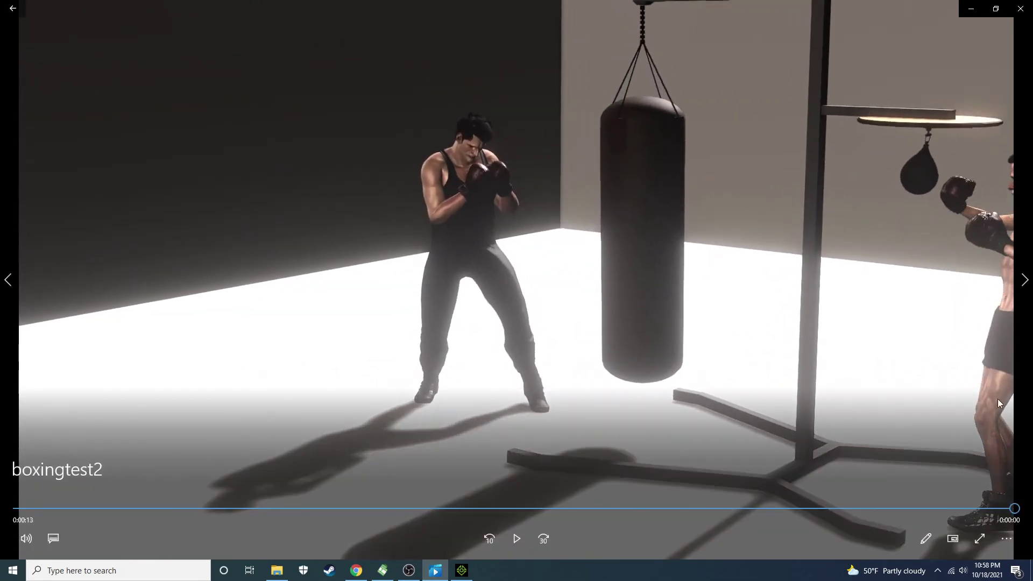
pyautogui.moveTo(1014, 509); pyautogui.dragTo(1, 526)
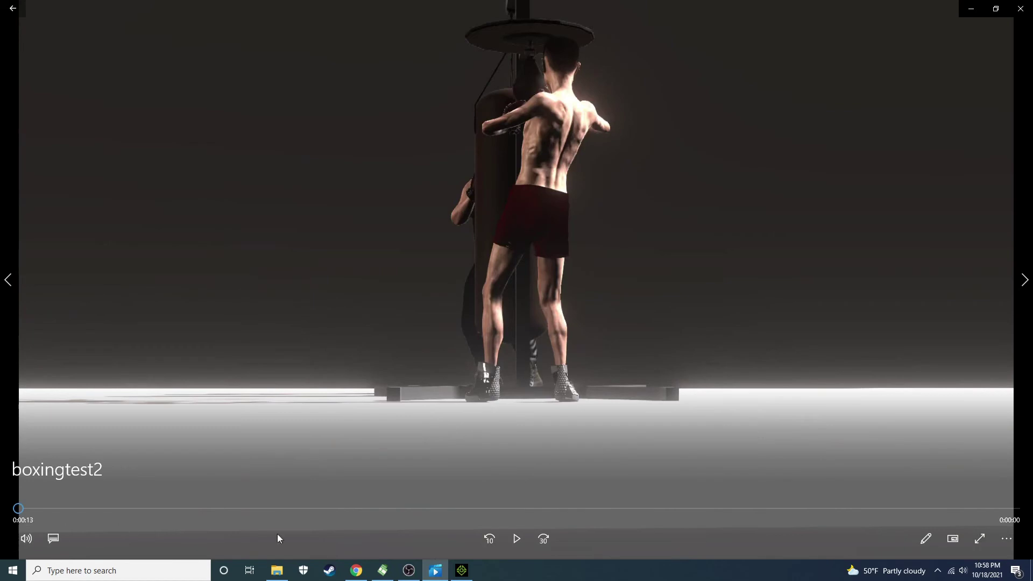
pyautogui.click(516, 538)
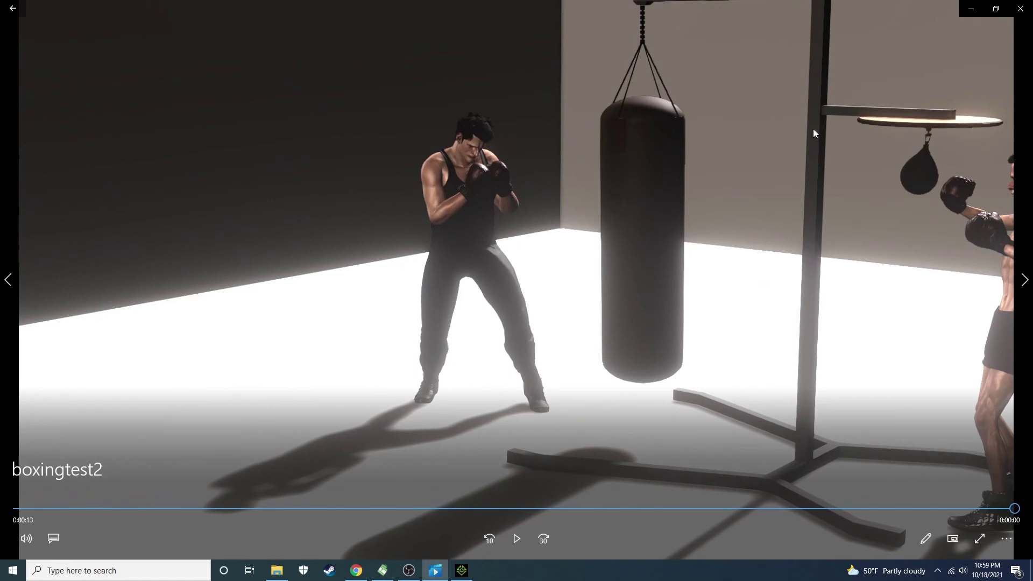
# - Load the PunchingBags prop from the custom props library into the scene
pyautogui.click(971, 8)
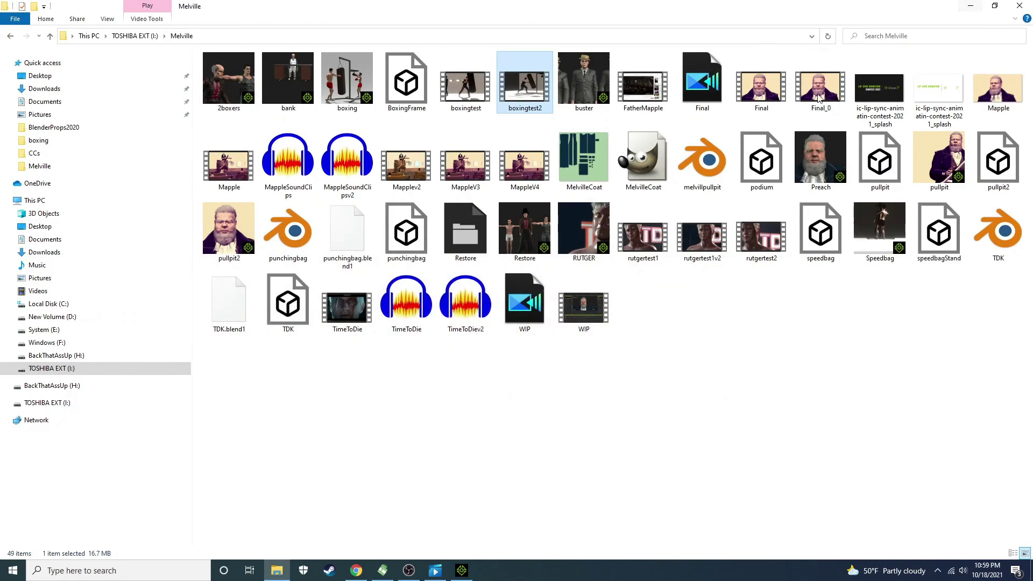
pyautogui.click(458, 570)
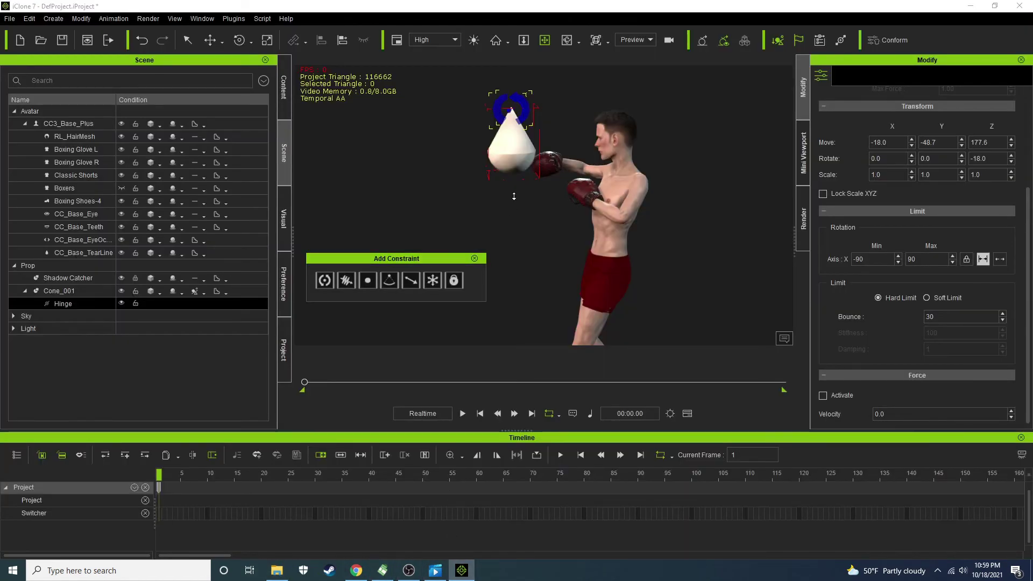
pyautogui.press('F4')
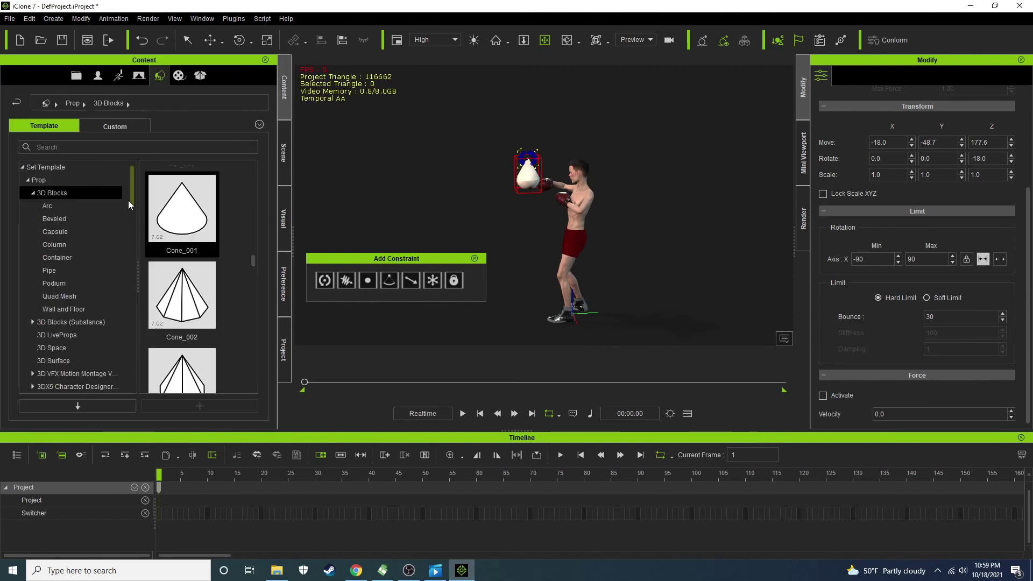
pyautogui.click(109, 127)
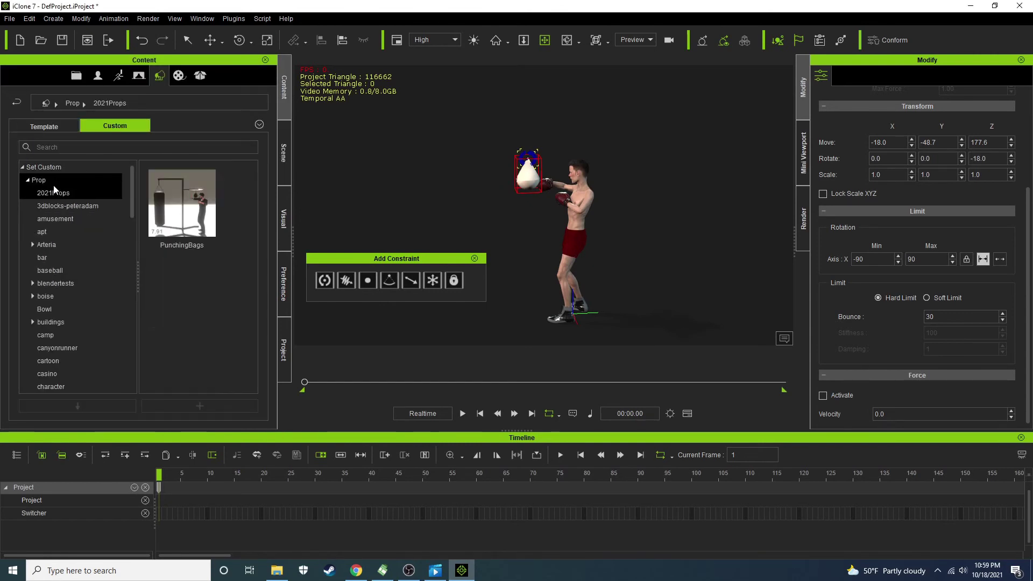
pyautogui.doubleClick(186, 216)
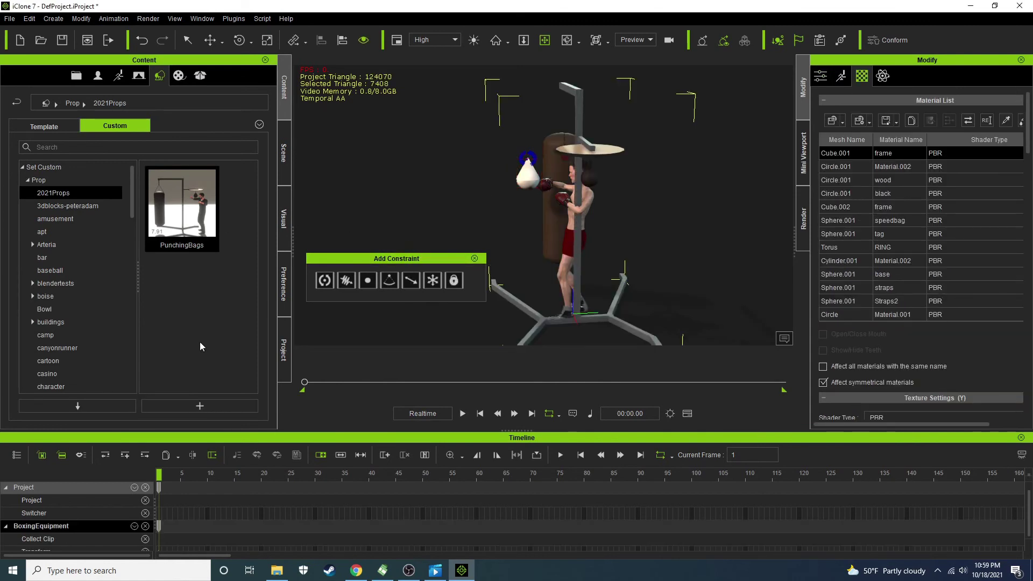
# - Hide CC3_Base_Plus and Cone_001, close Add Constraint, and face the boxing stand
pyautogui.click(288, 155)
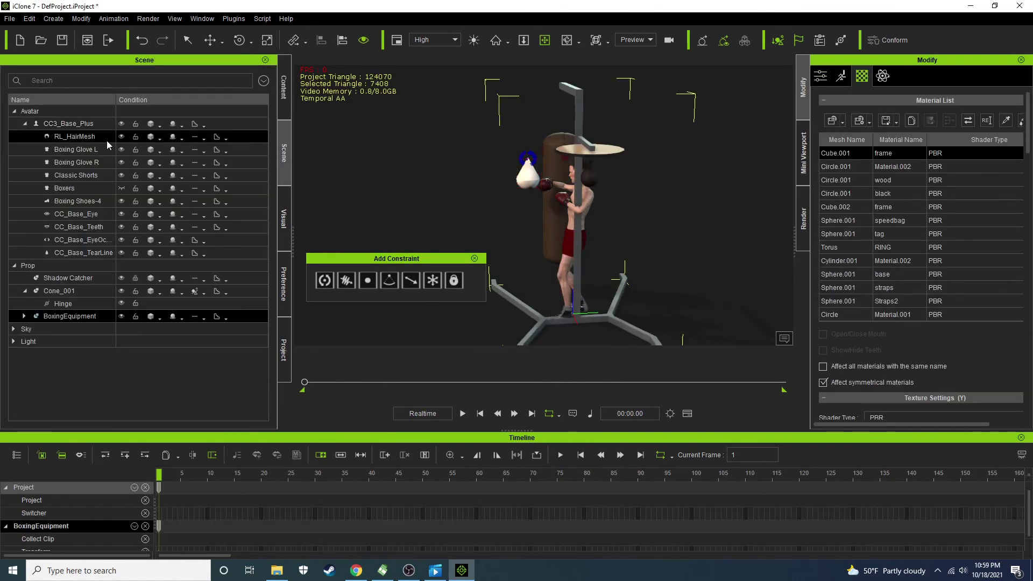
pyautogui.click(82, 124)
pyautogui.click(122, 123)
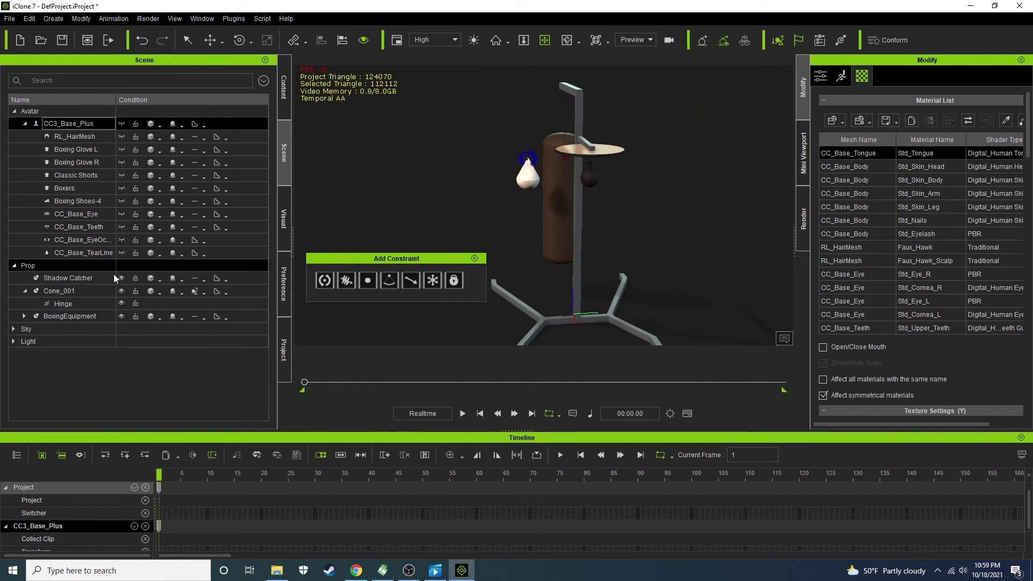
pyautogui.click(122, 291)
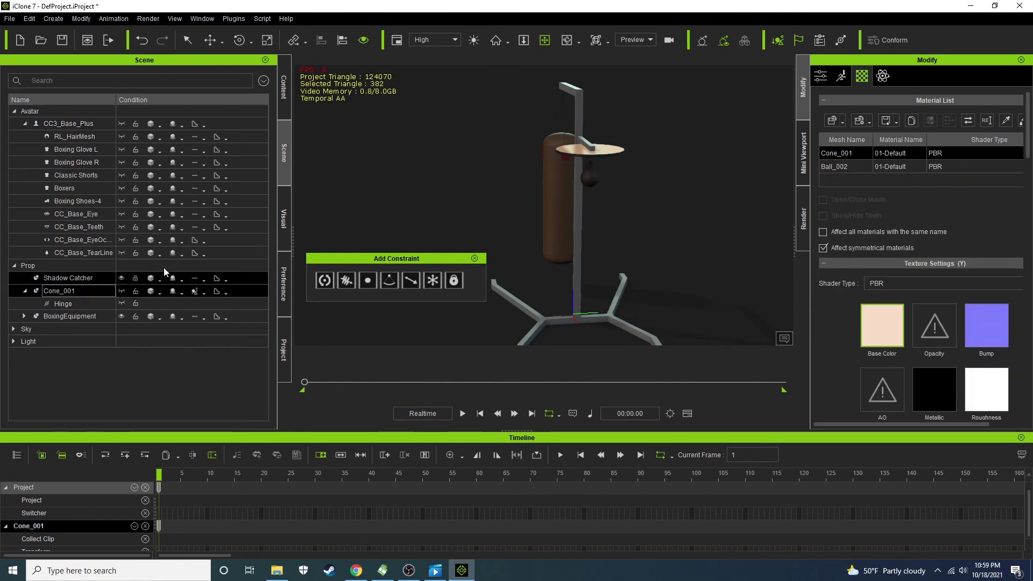
pyautogui.click(474, 259)
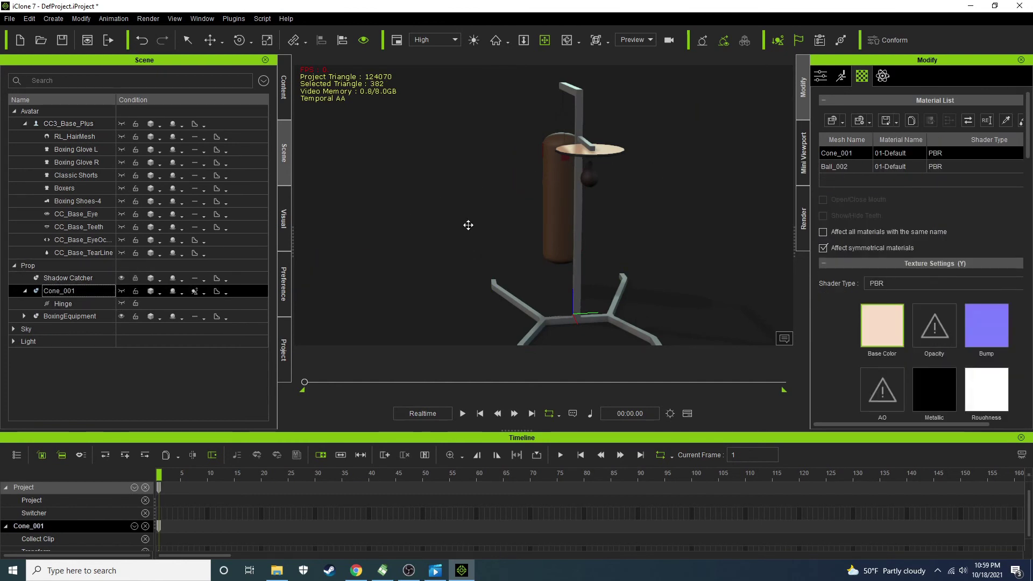
pyautogui.moveTo(460, 187); pyautogui.dragTo(769, 186, button='right')
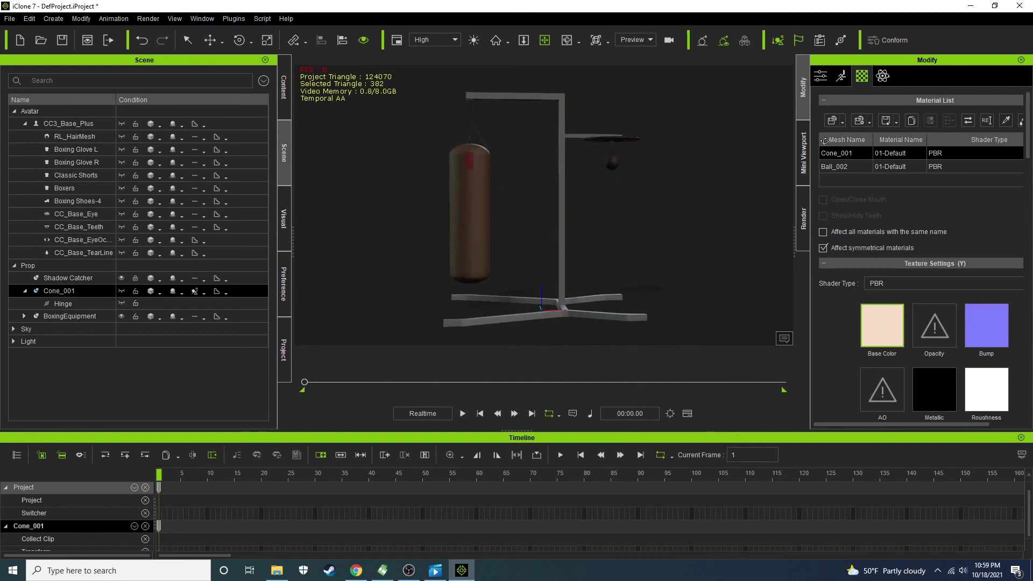
# - Expand BoxingEquipment and select the punchingbag's Hinge to check its settings
pyautogui.click(23, 316)
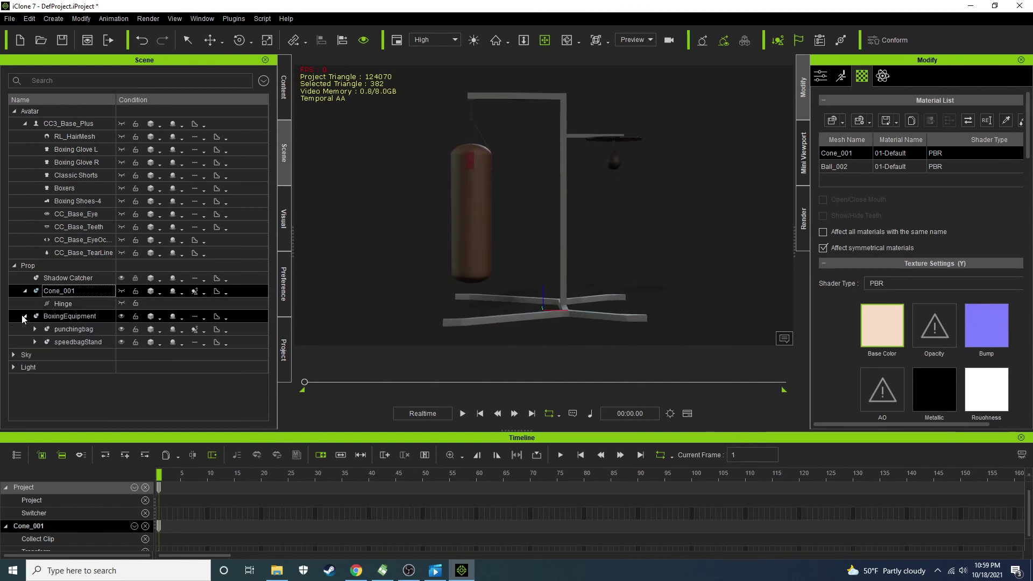
pyautogui.click(60, 333)
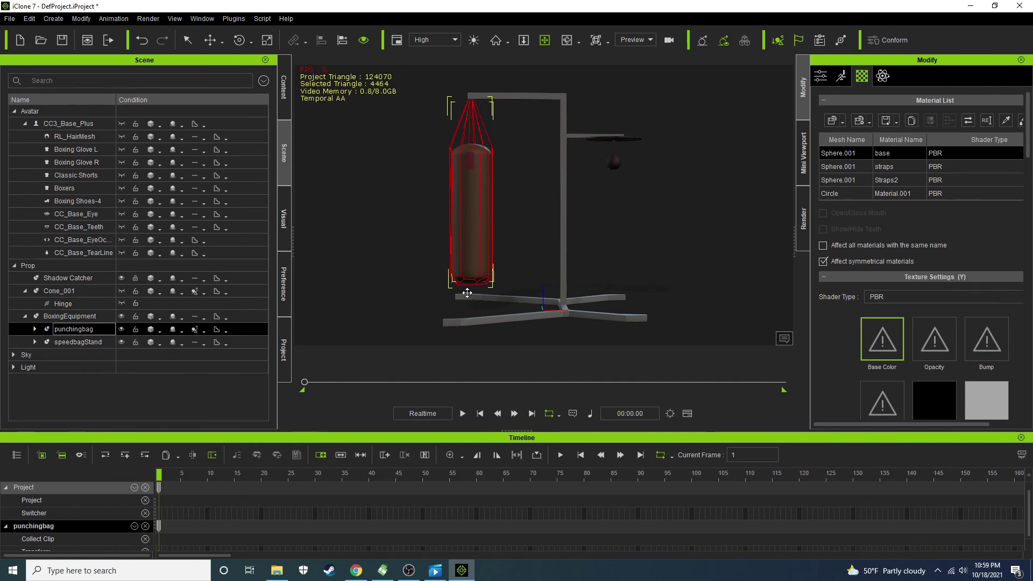
pyautogui.click(34, 329)
pyautogui.click(111, 342)
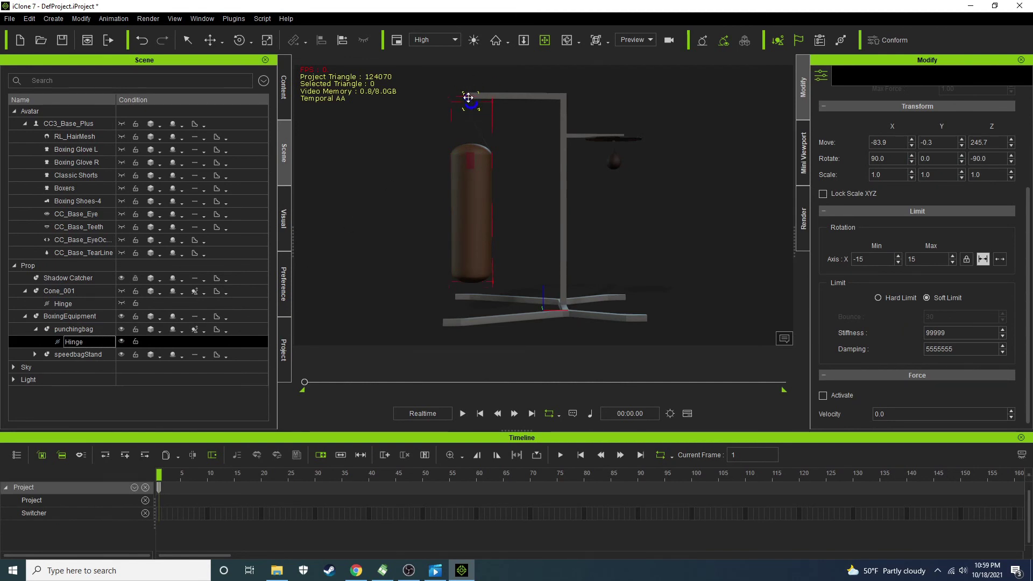
# - Select the speedbag's Hinge under speedbagStand, limited -90 to 90 on X, and orbit around it
pyautogui.click(34, 354)
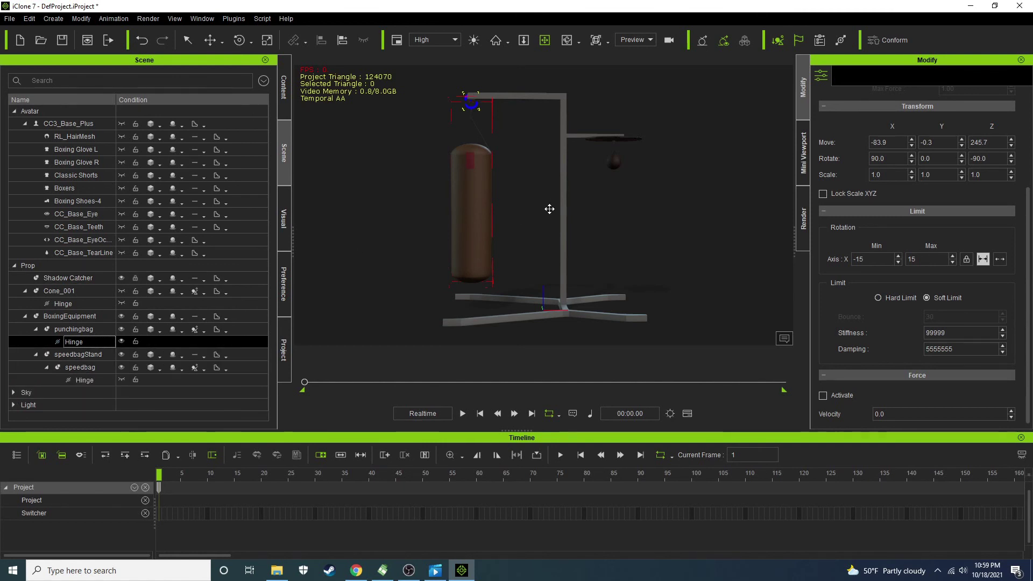
pyautogui.click(46, 367)
pyautogui.click(122, 380)
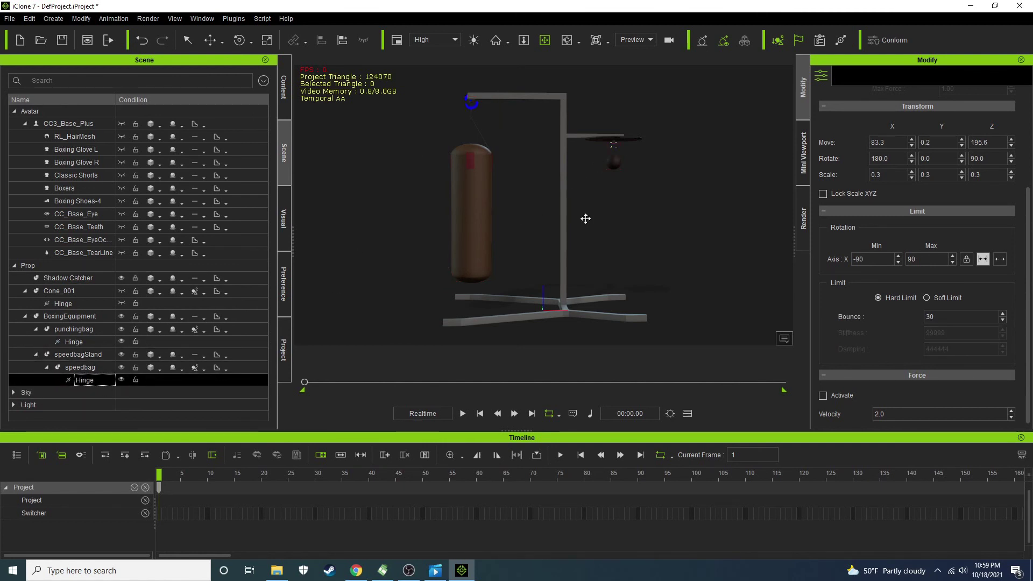
pyautogui.scroll(5, 641, 150)
pyautogui.scroll(-3, 628, 199)
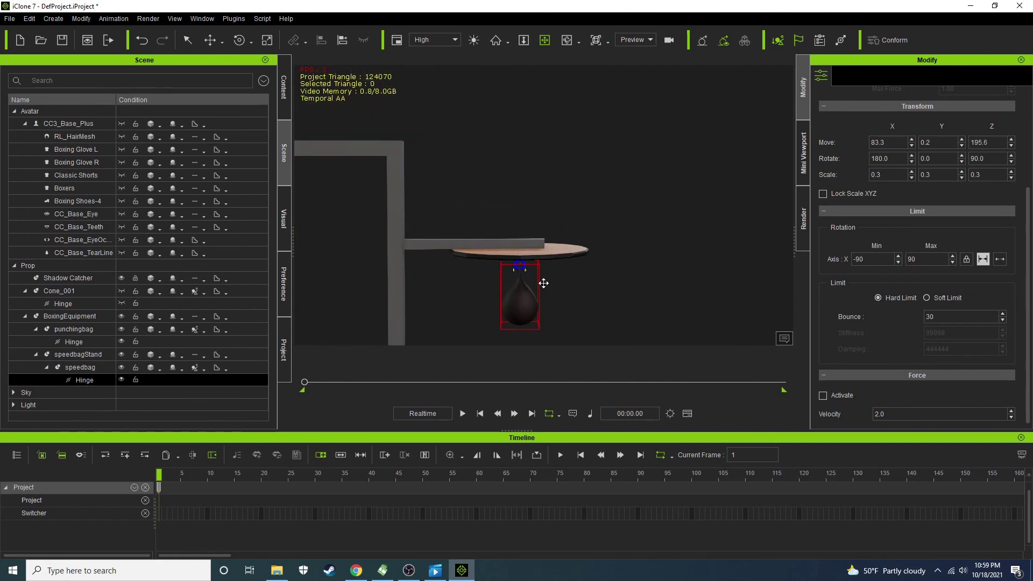
pyautogui.moveTo(558, 21); pyautogui.dragTo(558, 92, button='middle')
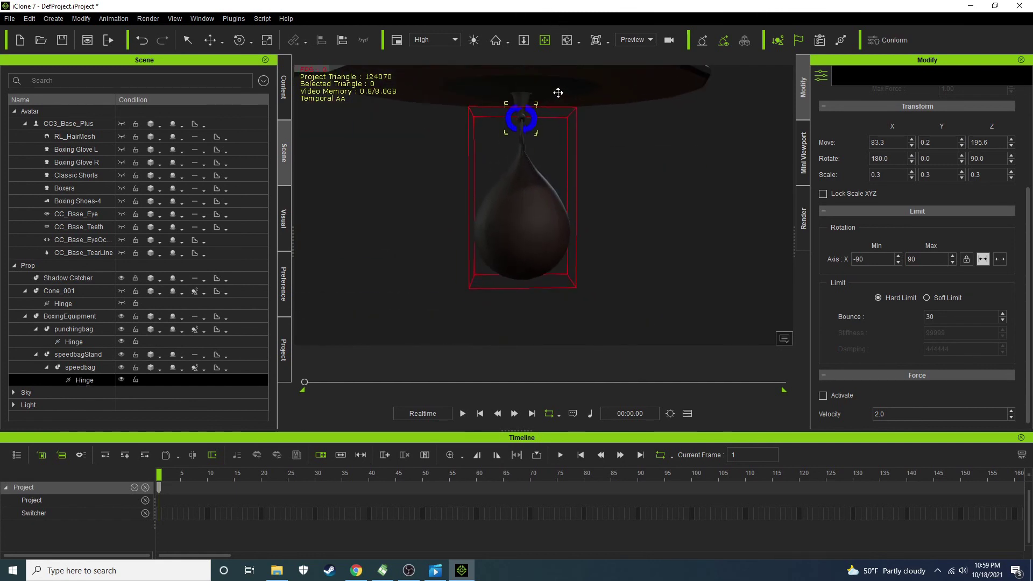
pyautogui.moveTo(558, 92); pyautogui.dragTo(395, 167, button='right')
pyautogui.scroll(-5, 426, 196)
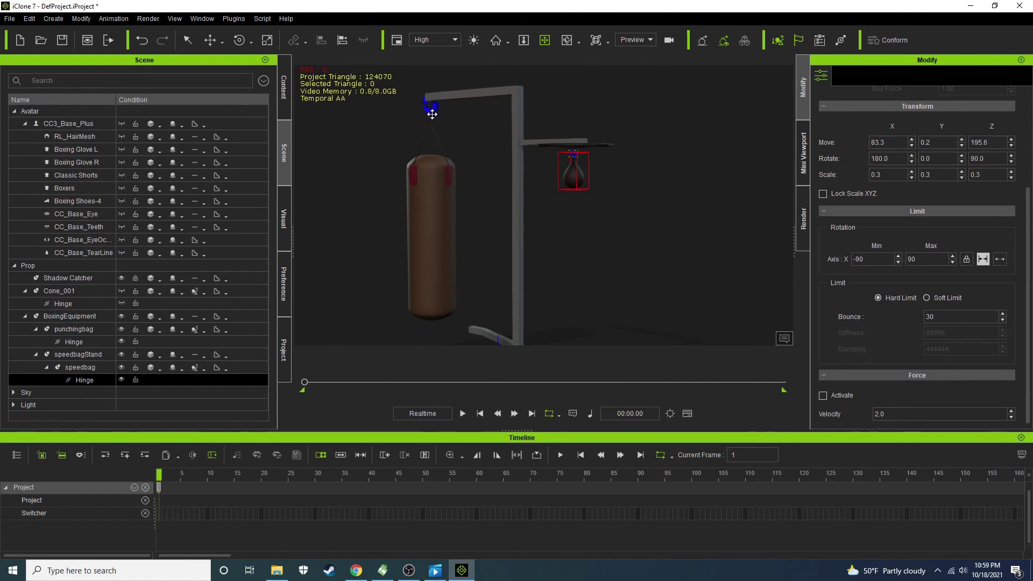
pyautogui.moveTo(433, 114); pyautogui.dragTo(489, 185, button='right')
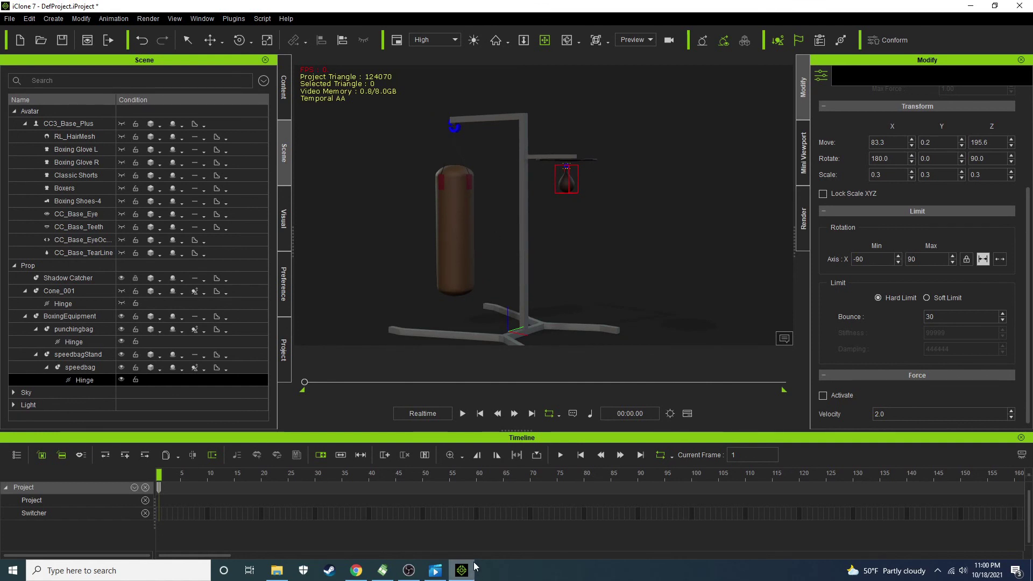
pyautogui.moveTo(474, 565)
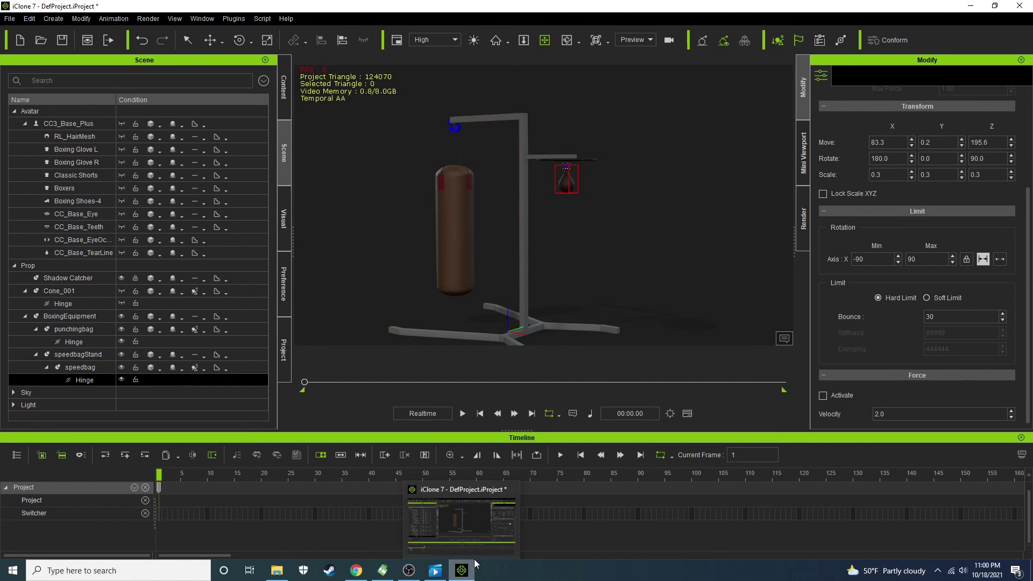